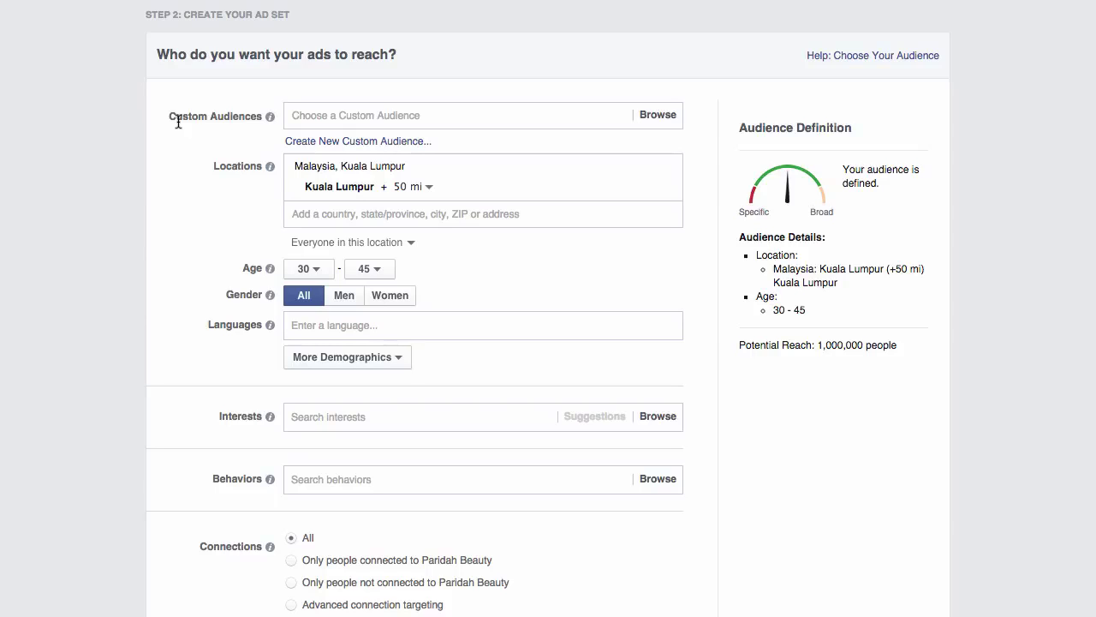
View the include and exclude options for custom audiences and the audience types available for creation, without creating one.
{"action": "left_click", "coordinate": [656, 115]}
{"action": "left_click", "coordinate": [337, 120]}
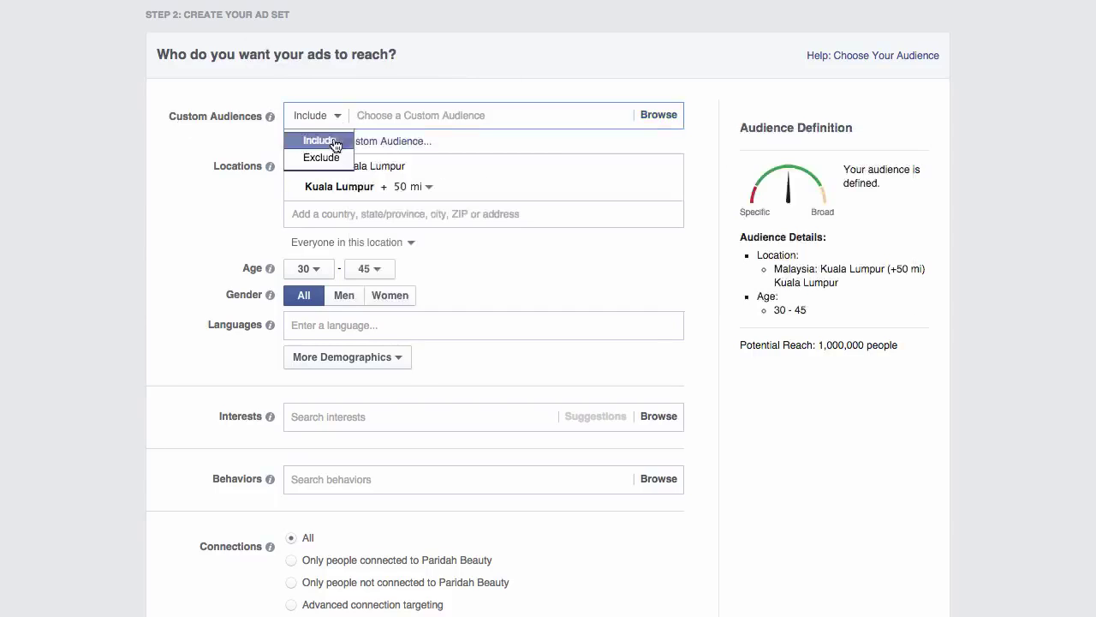
{"action": "left_click", "coordinate": [339, 142]}
{"action": "left_click", "coordinate": [317, 142]}
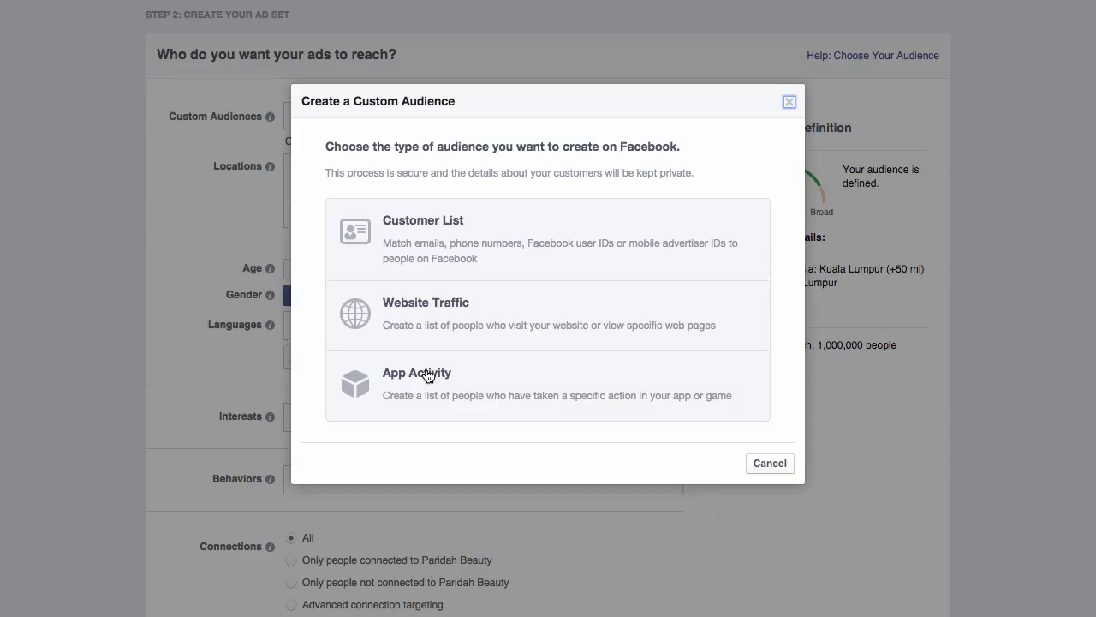
{"action": "left_click", "coordinate": [764, 462]}
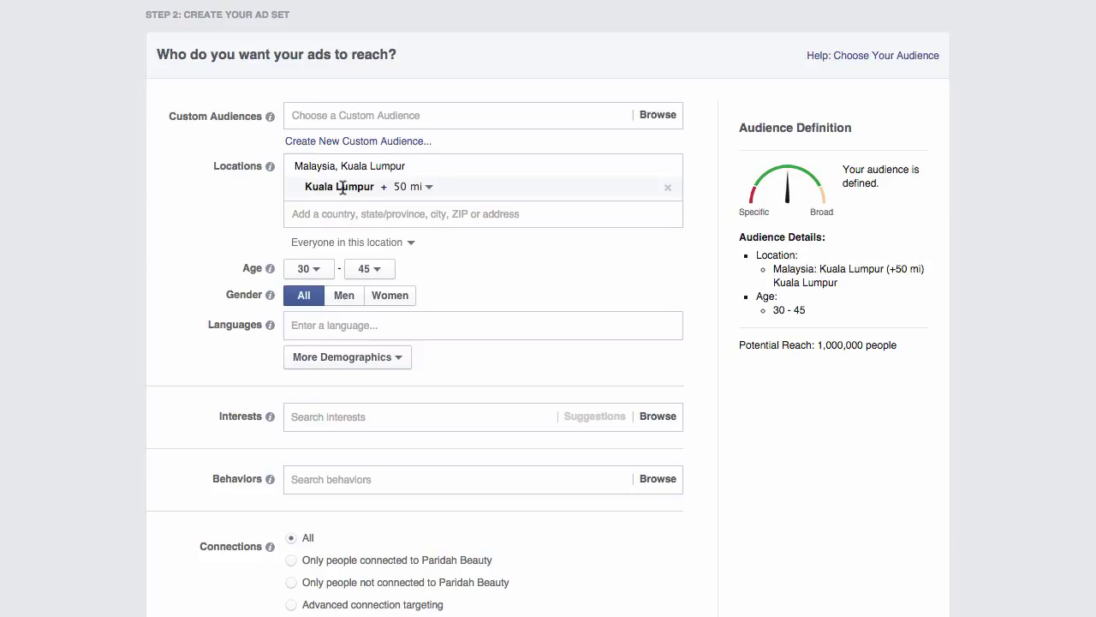
Remove Kuala Lumpur from the targeted locations and include the whole of Malaysia instead.
{"action": "left_click", "coordinate": [669, 189]}
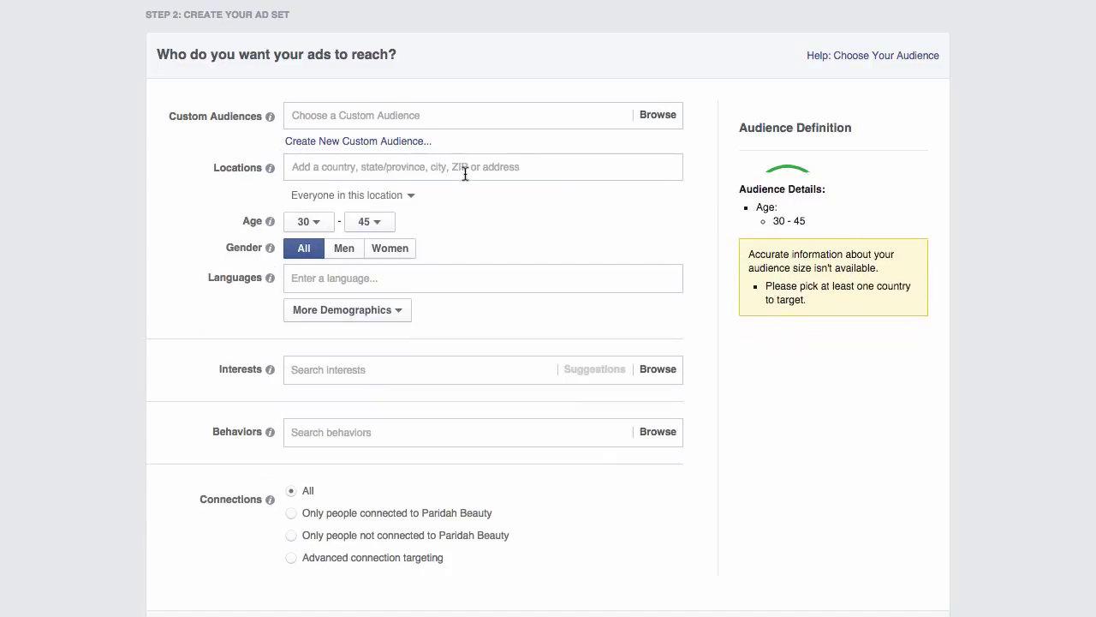
{"action": "left_click", "coordinate": [465, 169]}
{"action": "type", "text": "malaysia"}
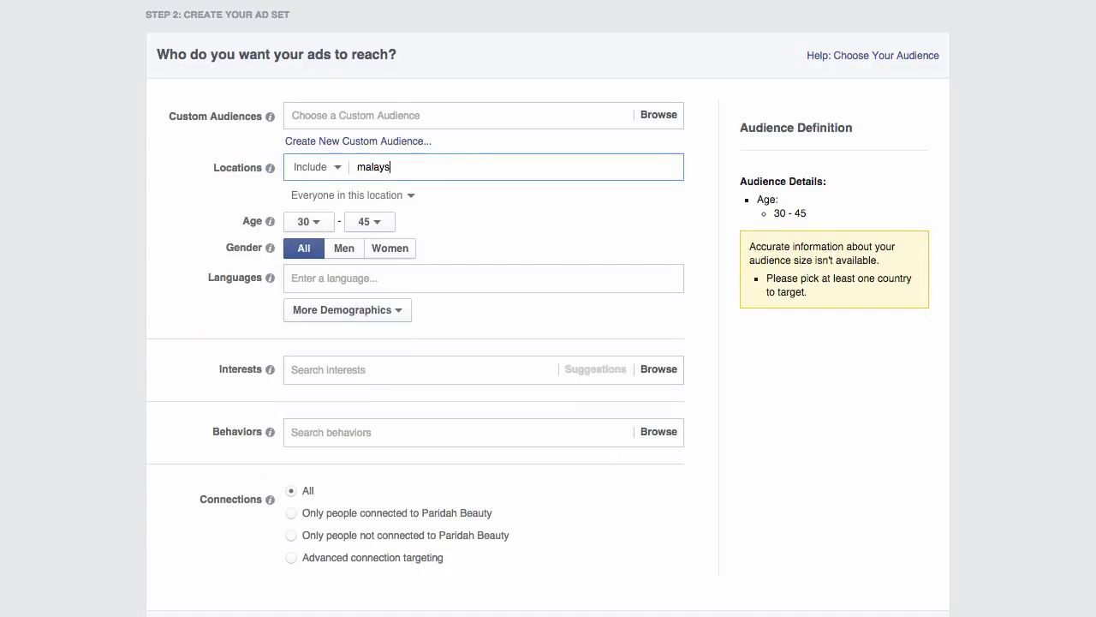
{"action": "left_click", "coordinate": [476, 193]}
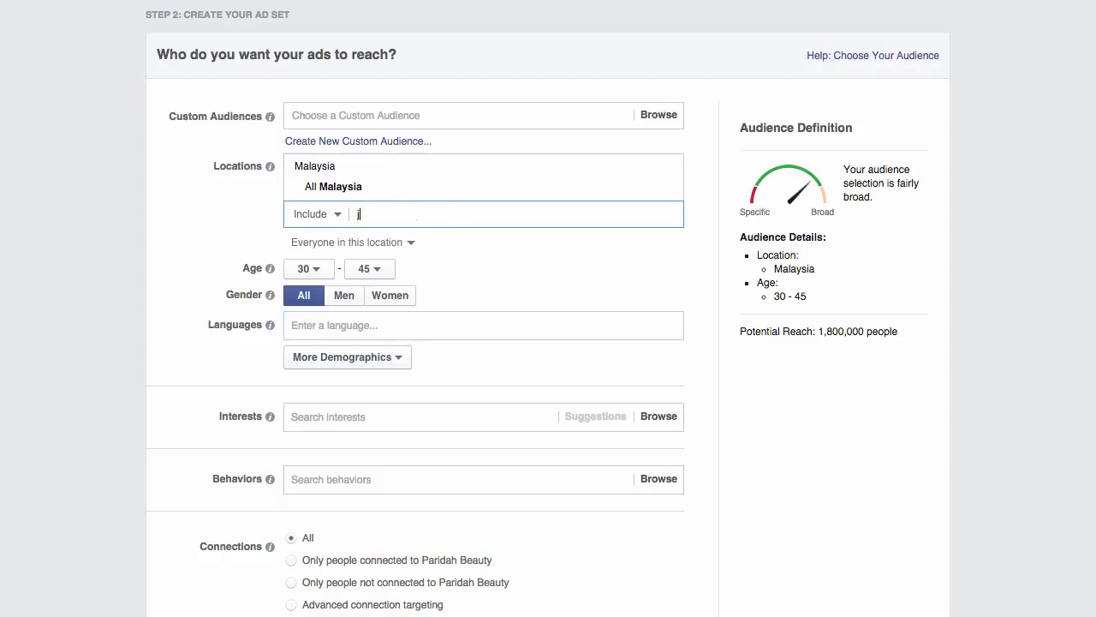
Narrow the targeted location to the city of Kuala Lumpur, Malaysia.
{"action": "type", "text": "kuala lumpur"}
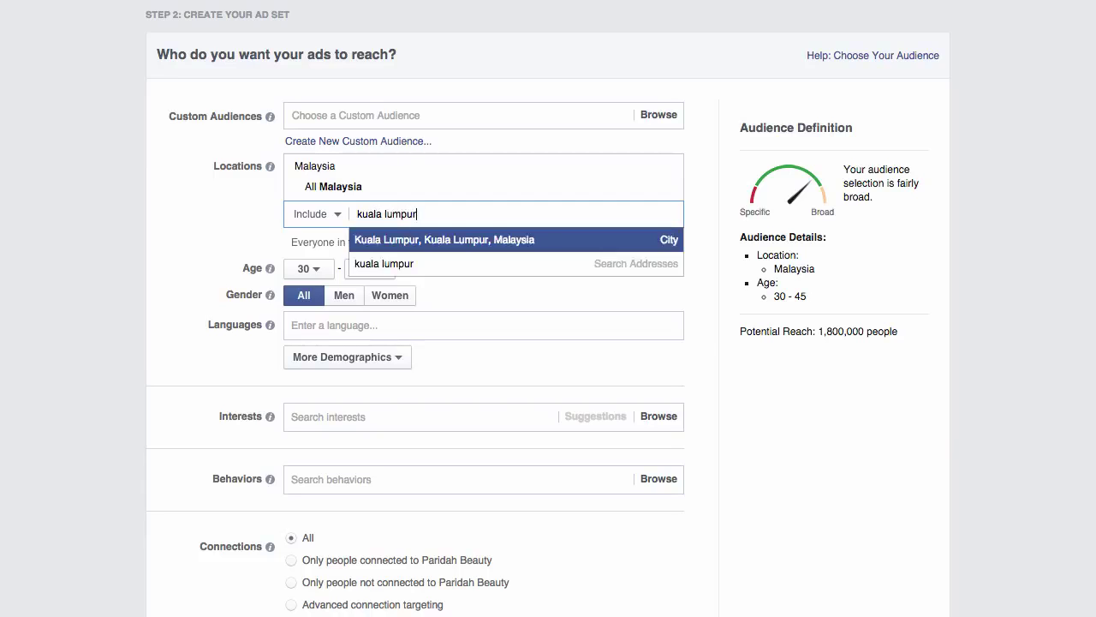
{"action": "left_click", "coordinate": [453, 240]}
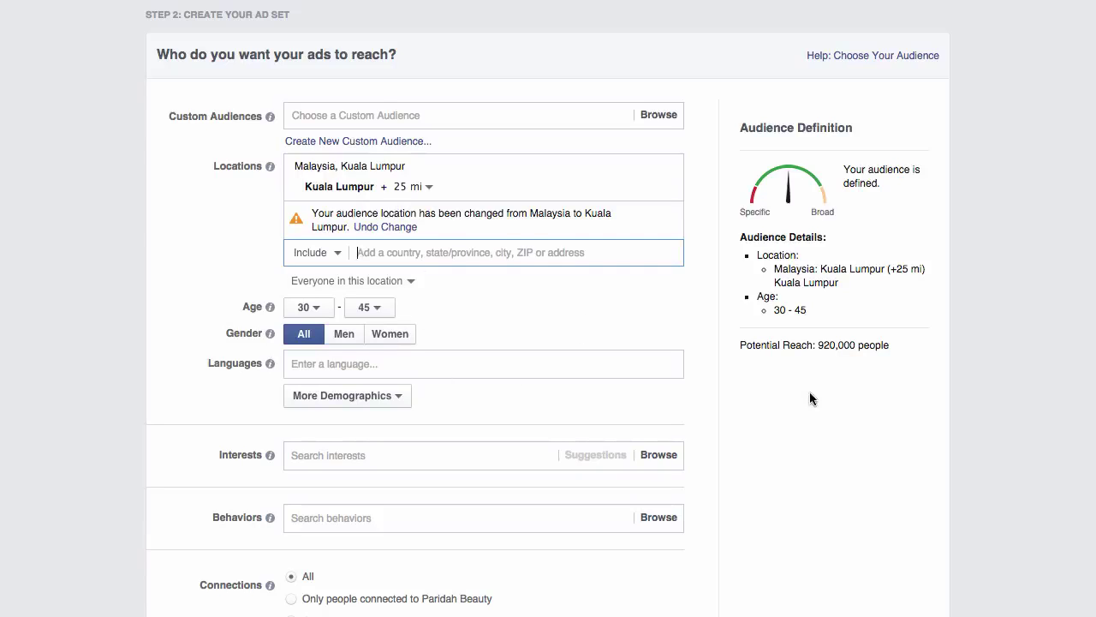
{"action": "left_click", "coordinate": [491, 295]}
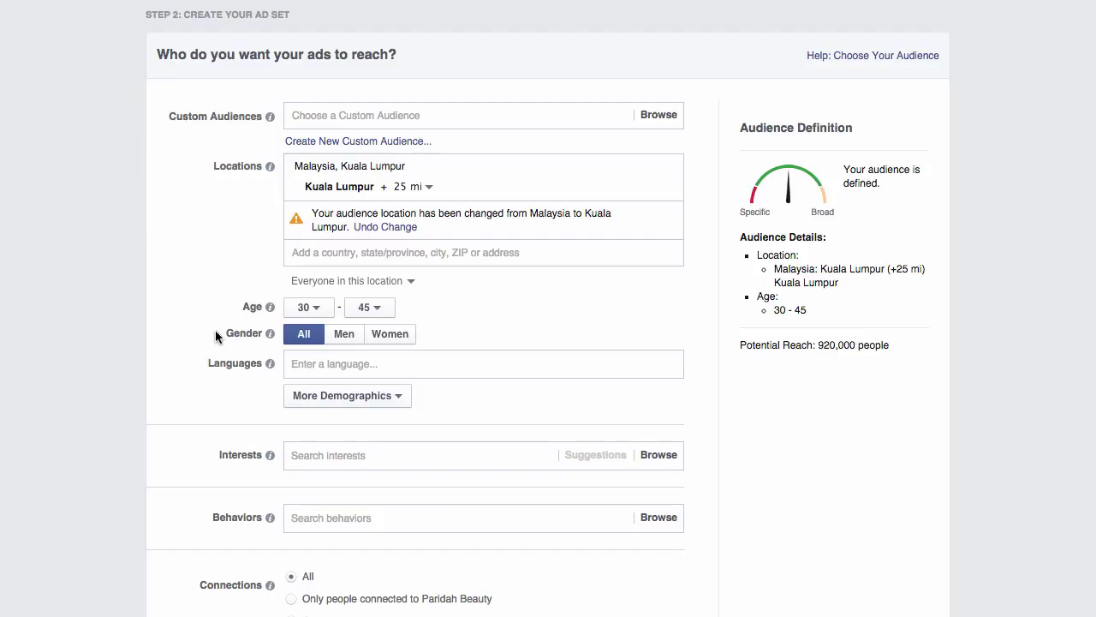
Set the maximum age of the audience to 55.
{"action": "left_click", "coordinate": [385, 314]}
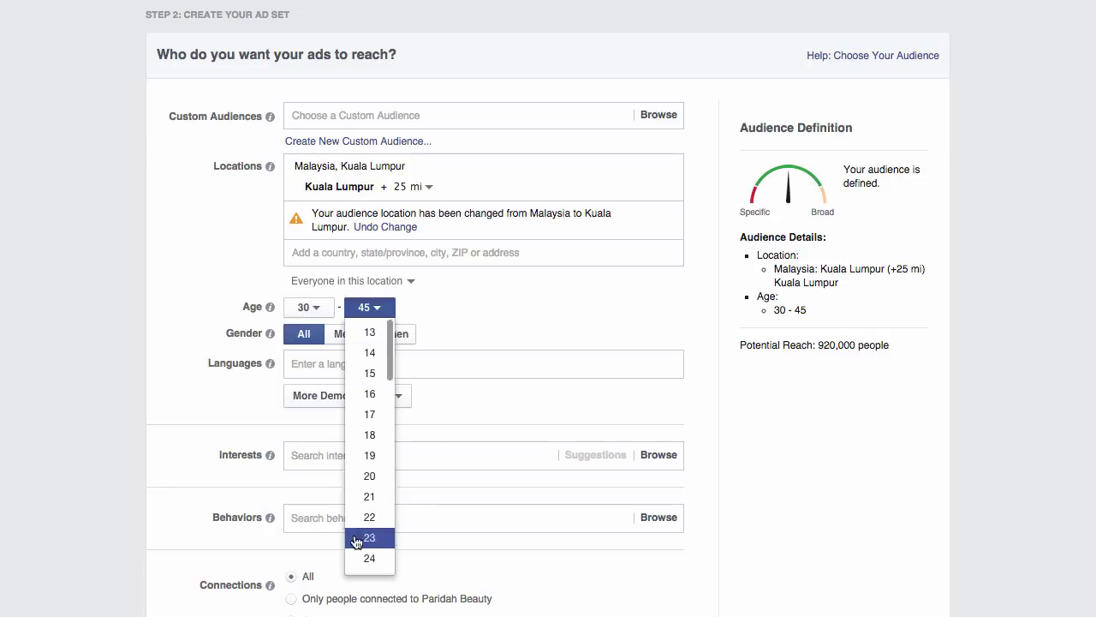
{"action": "scroll", "coordinate": [356, 541], "scroll_direction": "down", "scroll_amount": 8}
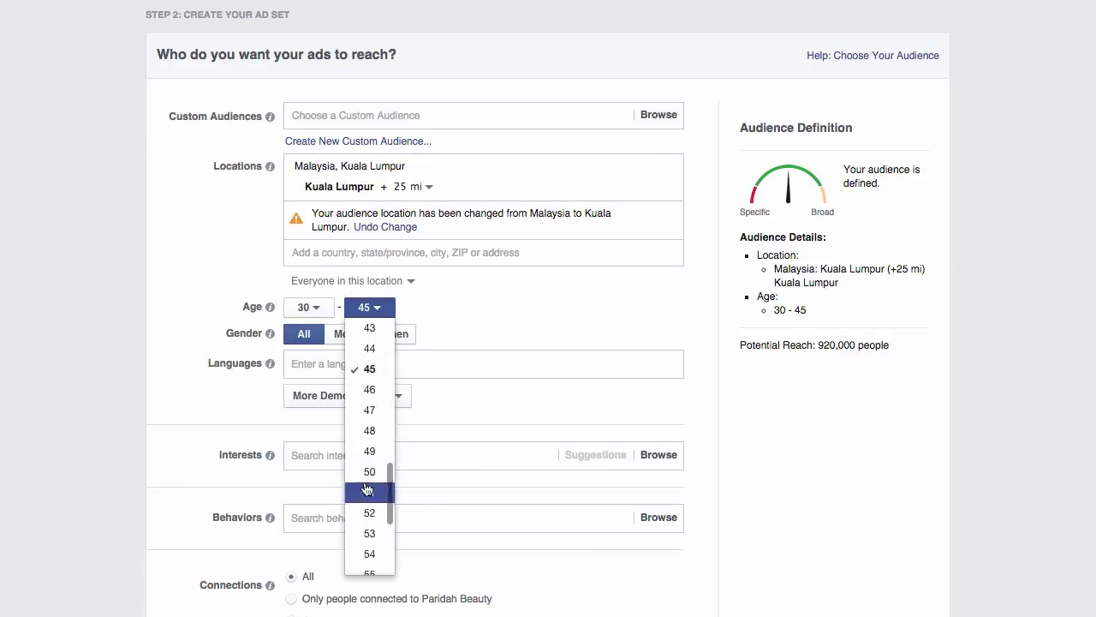
{"action": "scroll", "coordinate": [370, 490], "scroll_direction": "down", "scroll_amount": 2}
{"action": "left_click", "coordinate": [374, 453]}
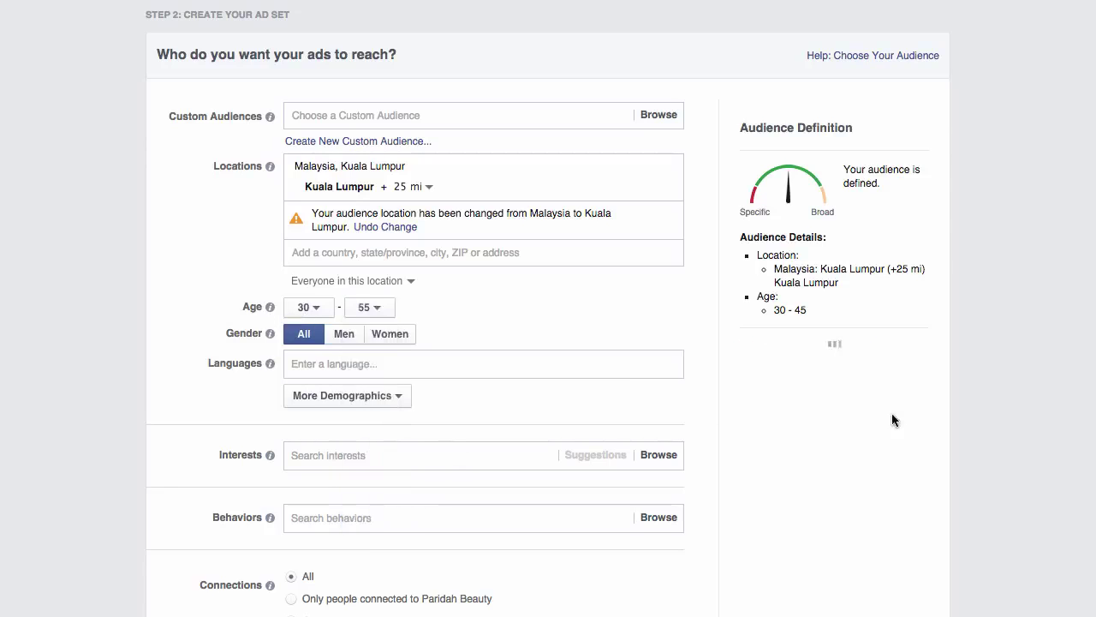
Restrict the audience's gender to women.
{"action": "scroll", "coordinate": [411, 334], "scroll_direction": "down", "scroll_amount": 1}
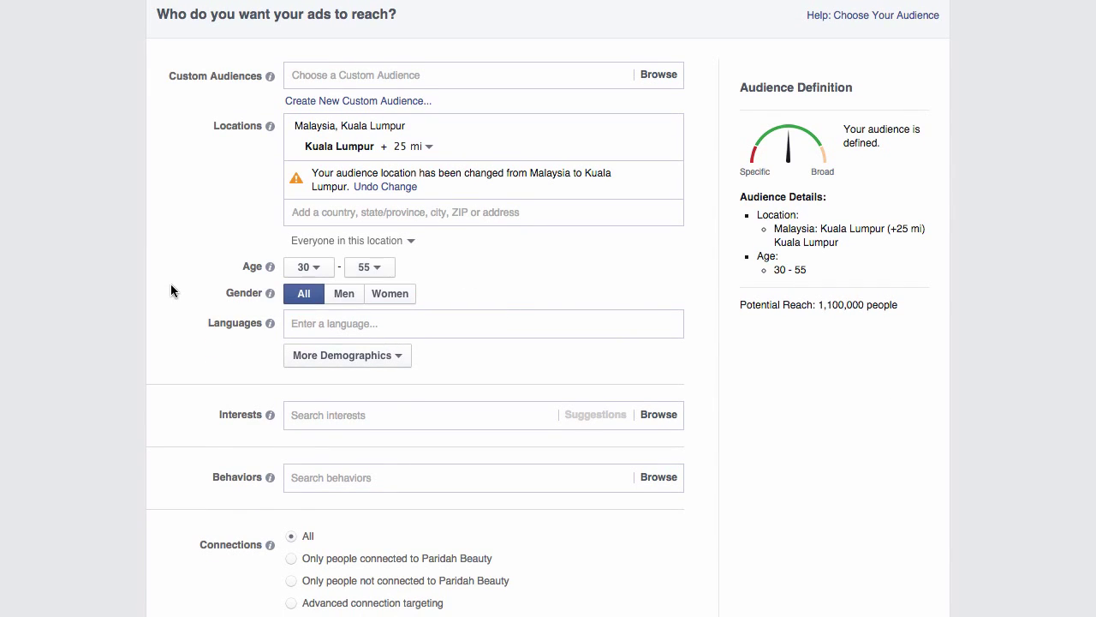
{"action": "scroll", "coordinate": [180, 289], "scroll_direction": "up", "scroll_amount": 1}
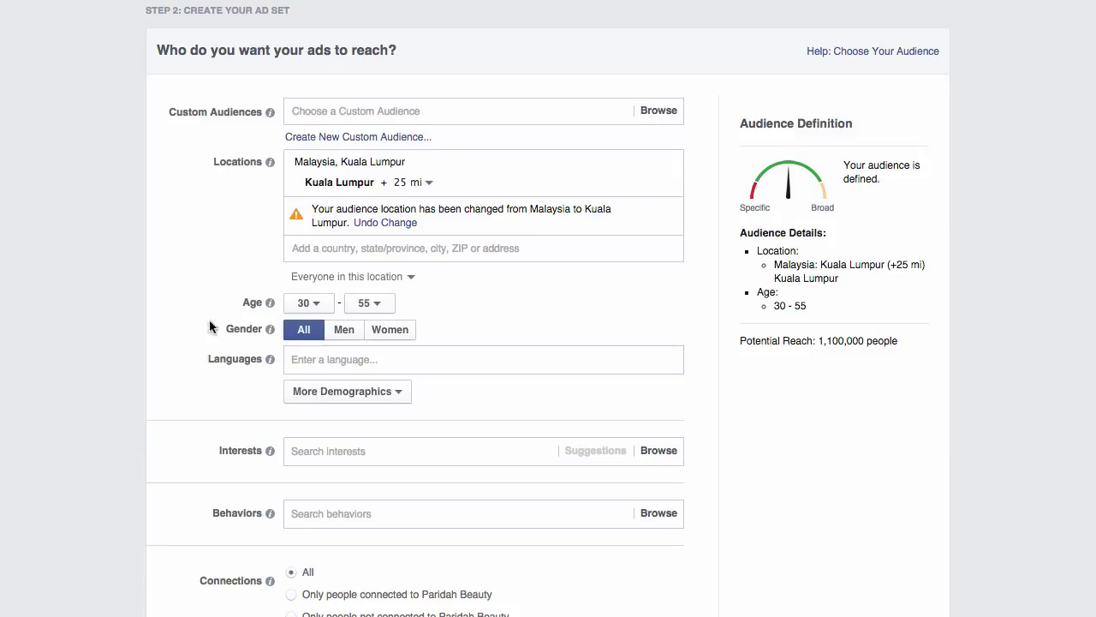
{"action": "left_click", "coordinate": [390, 332]}
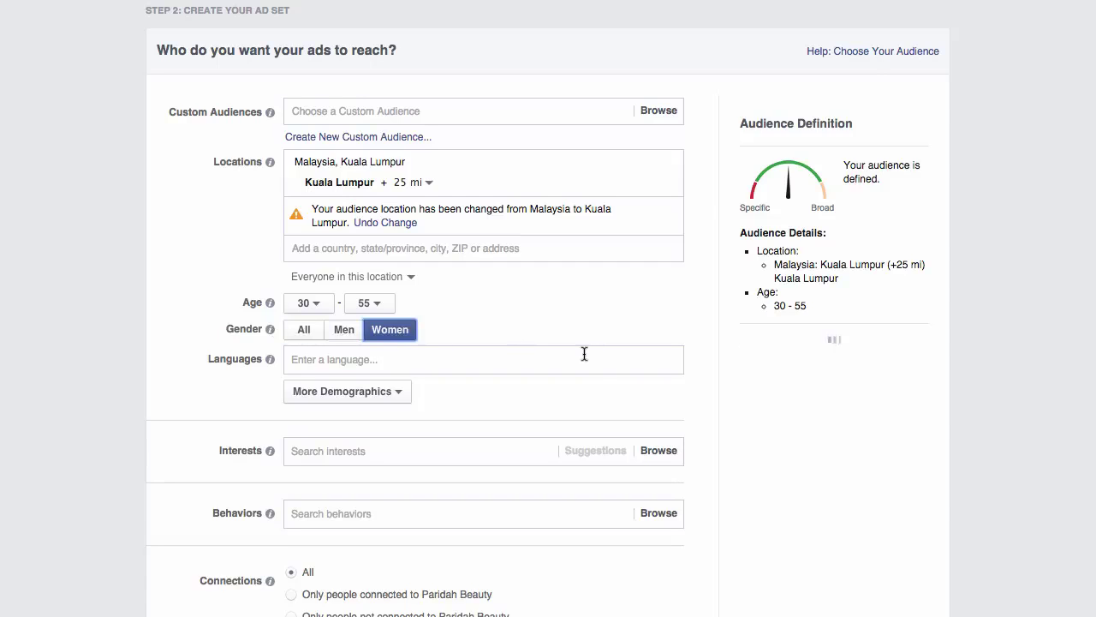
Examine the Languages field and the additional demographic categories, including the education options, without choosing any.
{"action": "left_click", "coordinate": [358, 360]}
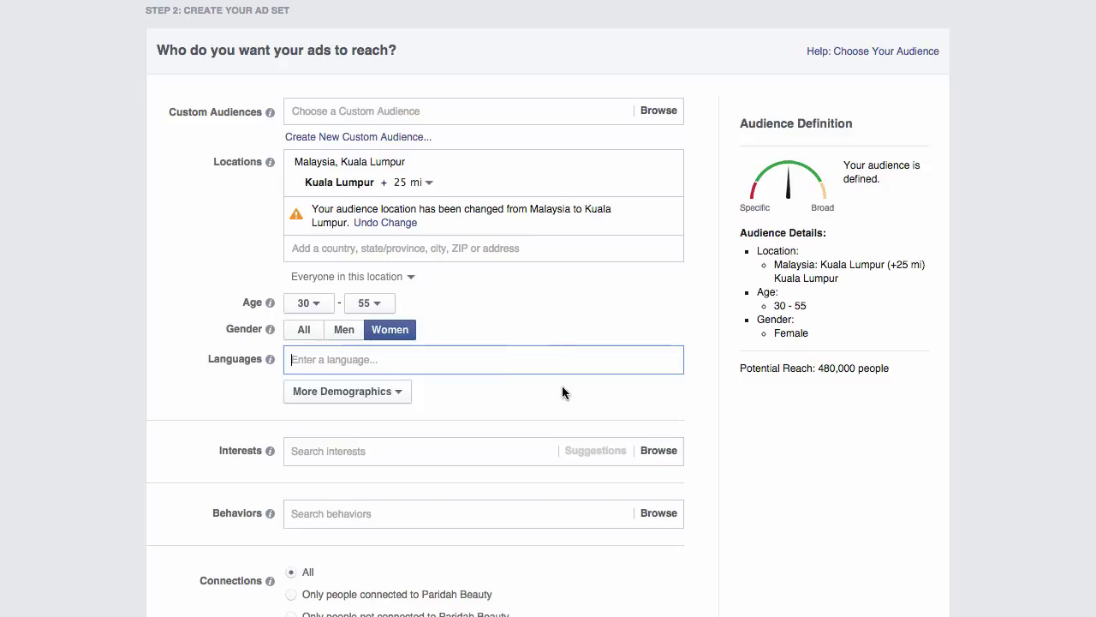
{"action": "left_click", "coordinate": [395, 394]}
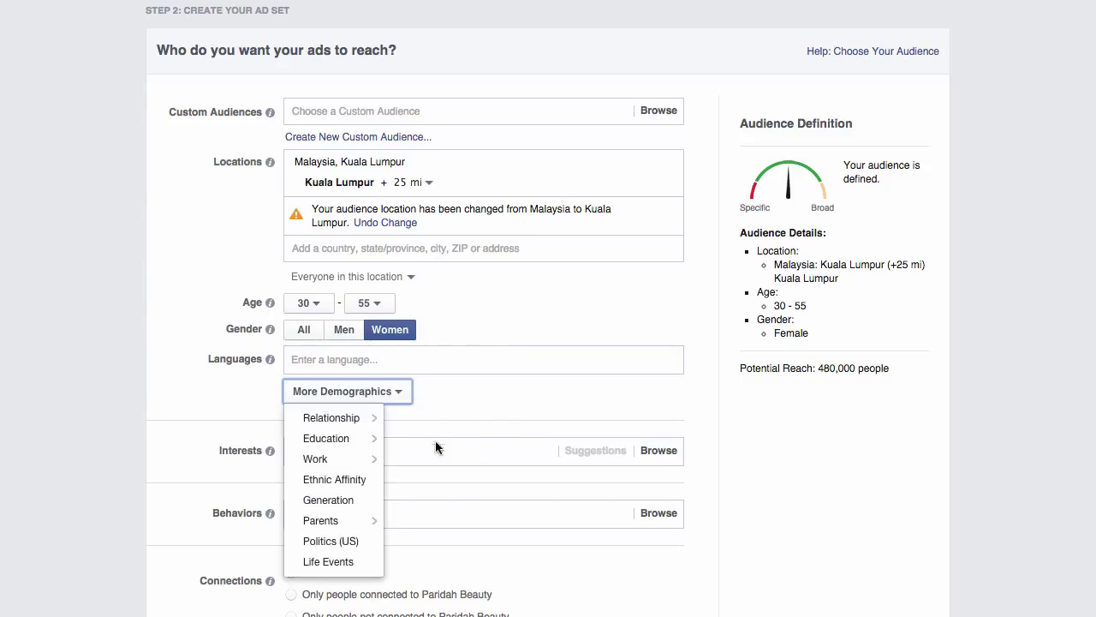
{"action": "mouse_move", "coordinate": [292, 441]}
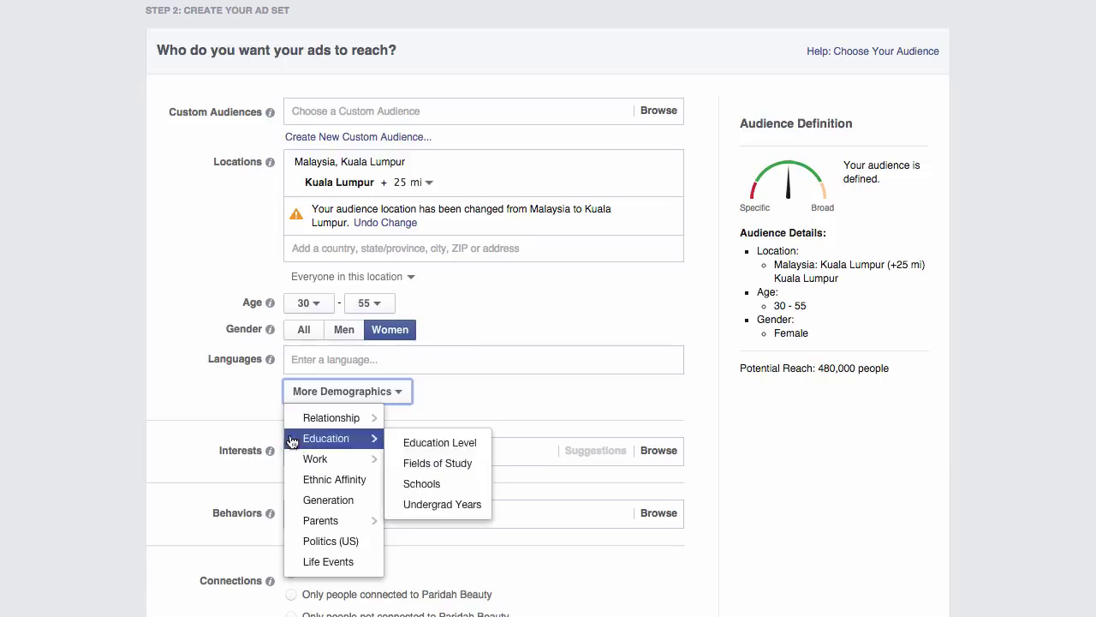
{"action": "left_click", "coordinate": [196, 373]}
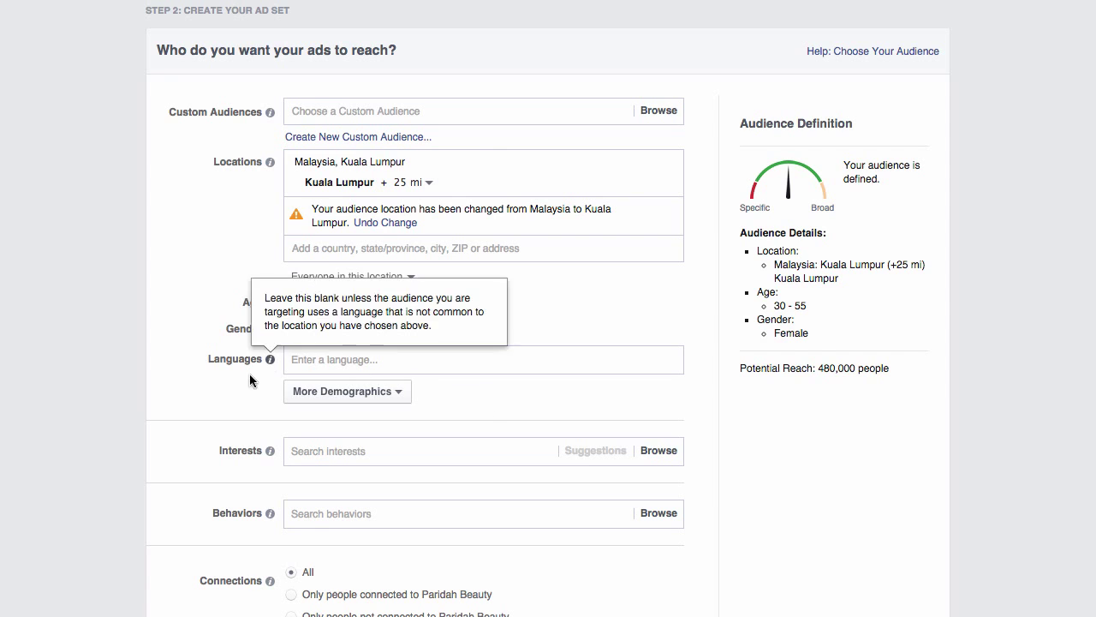
Add the Business and industry category to the audience's interests.
{"action": "scroll", "coordinate": [458, 396], "scroll_direction": "down", "scroll_amount": 1}
{"action": "scroll", "coordinate": [459, 395], "scroll_direction": "down", "scroll_amount": 1}
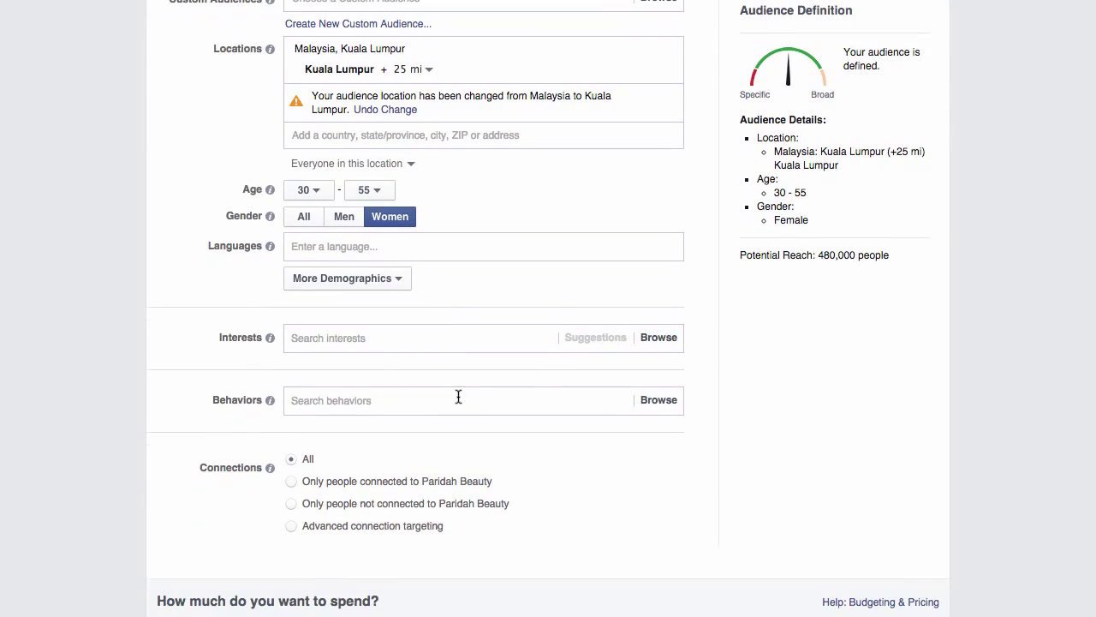
{"action": "left_click", "coordinate": [346, 349]}
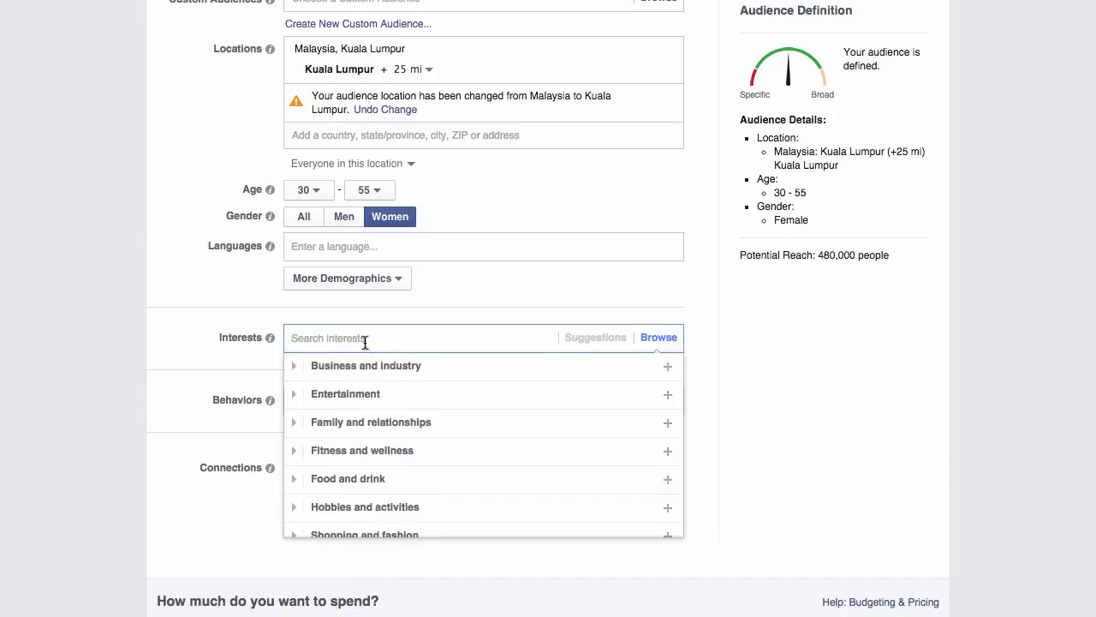
{"action": "mouse_move", "coordinate": [611, 372]}
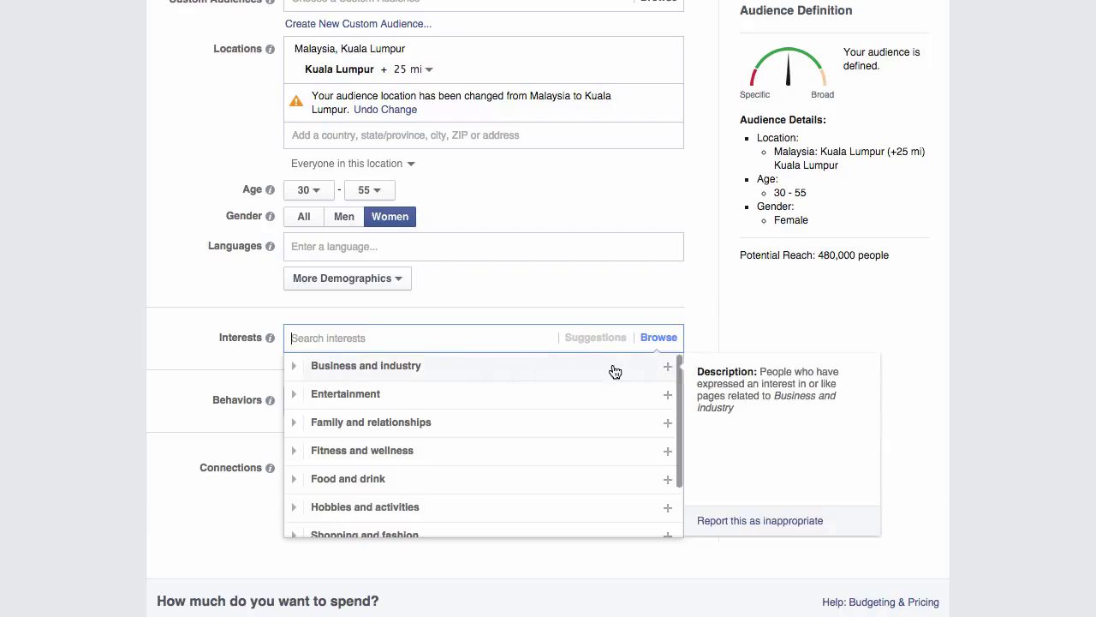
{"action": "left_click", "coordinate": [665, 367]}
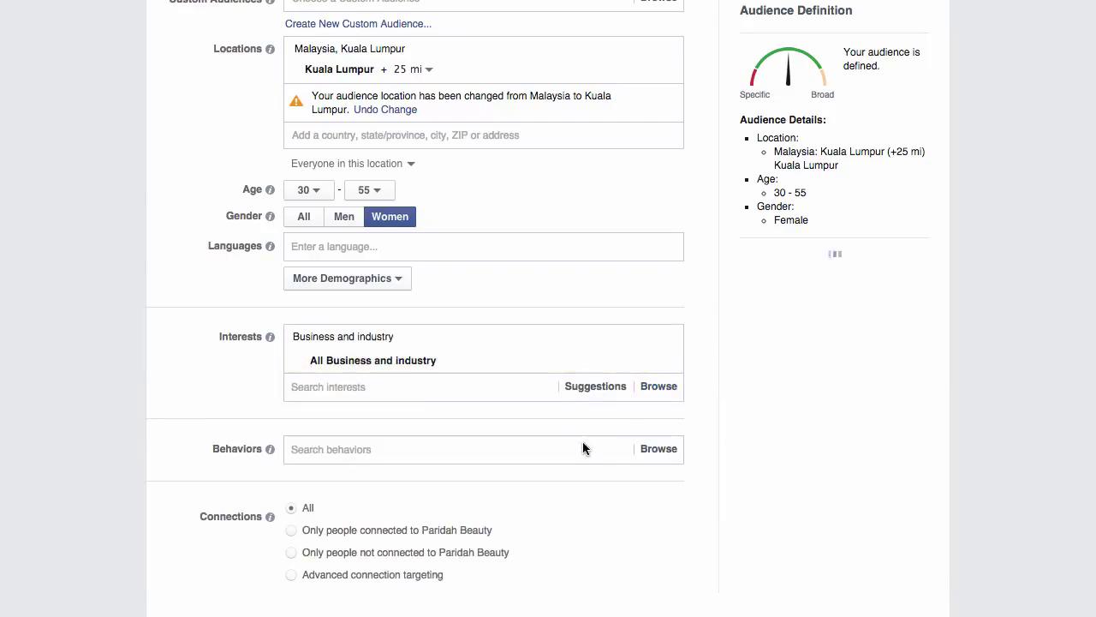
Check the suggested interests and remove Business and industry from the audience's interests.
{"action": "left_click", "coordinate": [448, 387]}
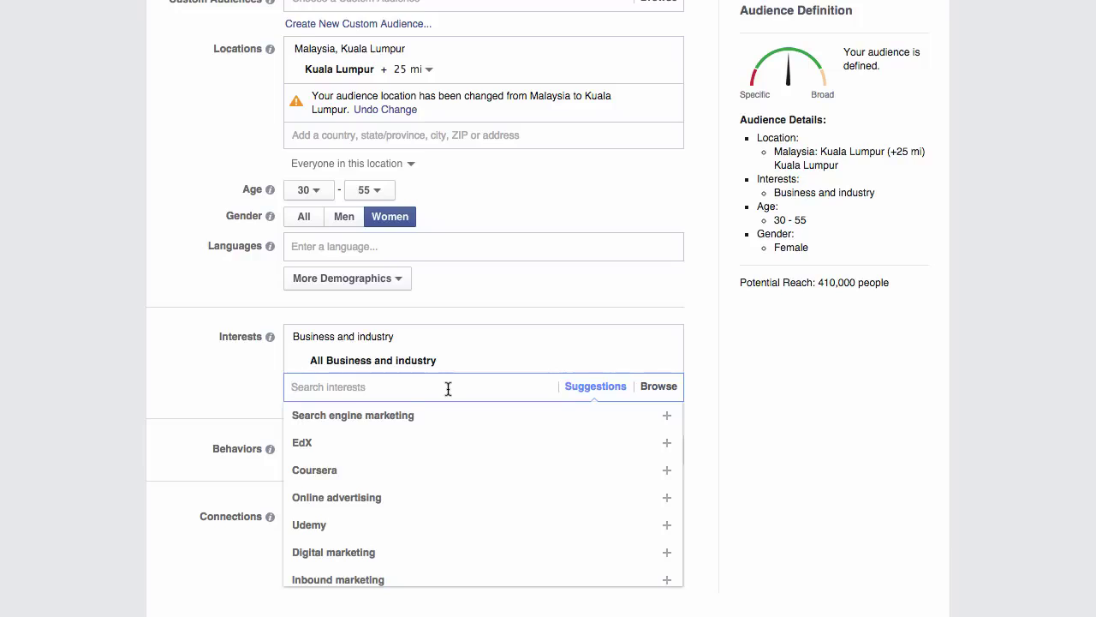
{"action": "mouse_move", "coordinate": [544, 429]}
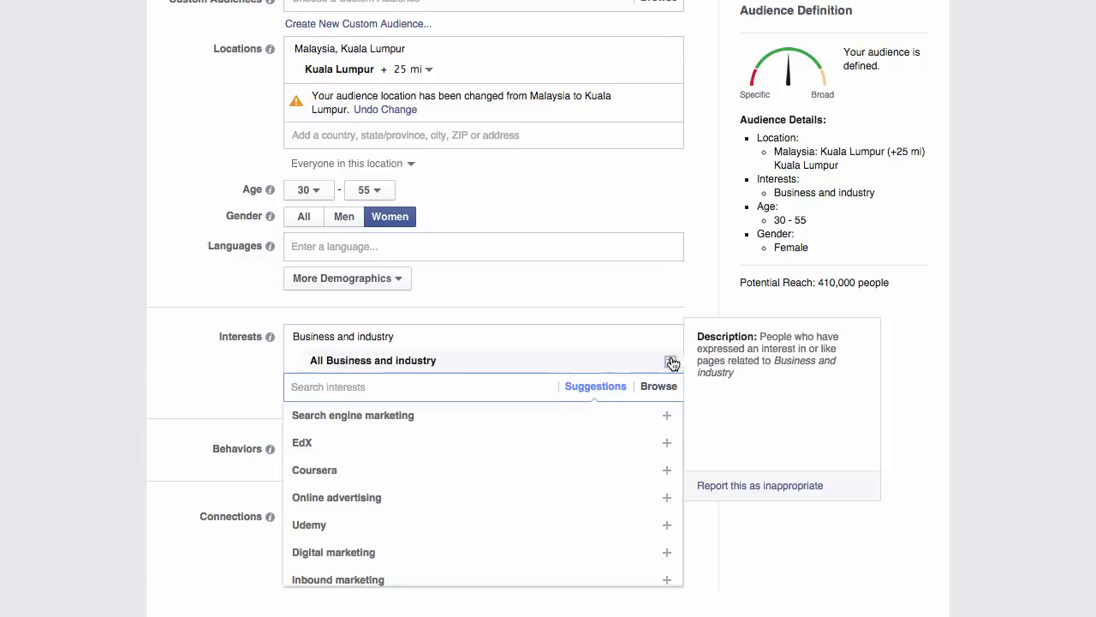
{"action": "left_click", "coordinate": [670, 360]}
Browse the interest categories and add Fitness and wellness to the audience's interests.
{"action": "left_click", "coordinate": [461, 329]}
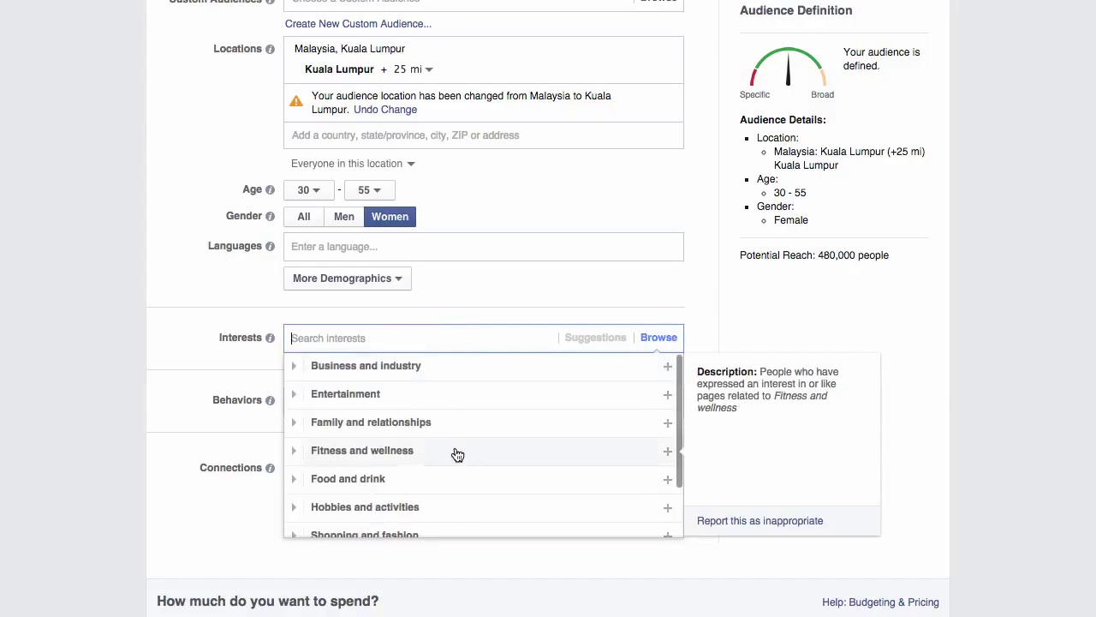
{"action": "scroll", "coordinate": [440, 479], "scroll_direction": "down", "scroll_amount": 1}
{"action": "scroll", "coordinate": [441, 482], "scroll_direction": "down", "scroll_amount": 1}
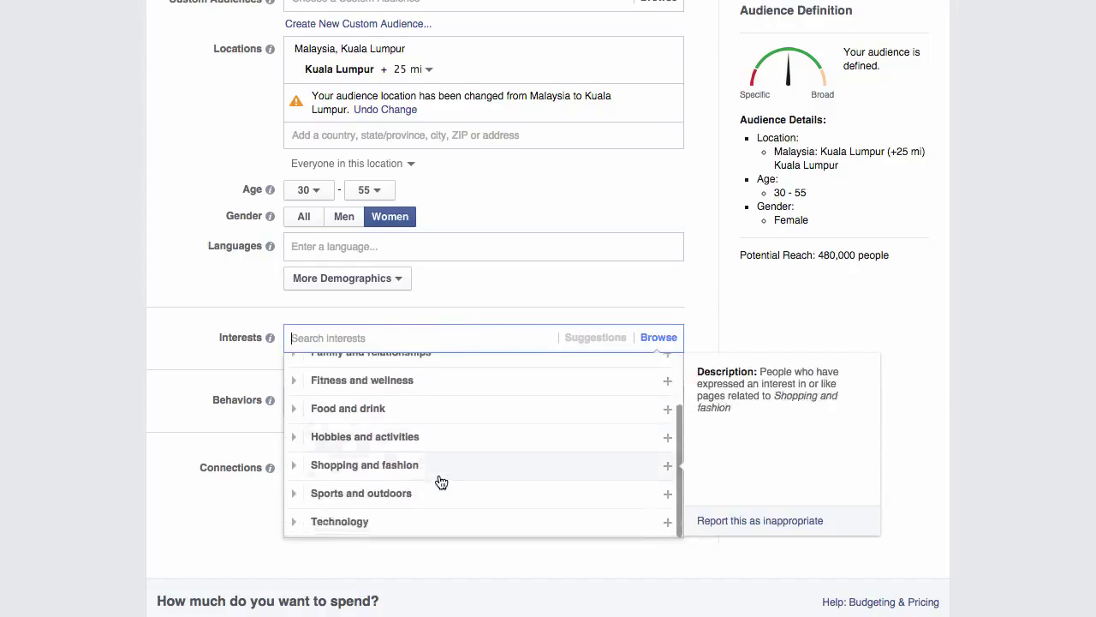
{"action": "scroll", "coordinate": [441, 483], "scroll_direction": "up", "scroll_amount": 2}
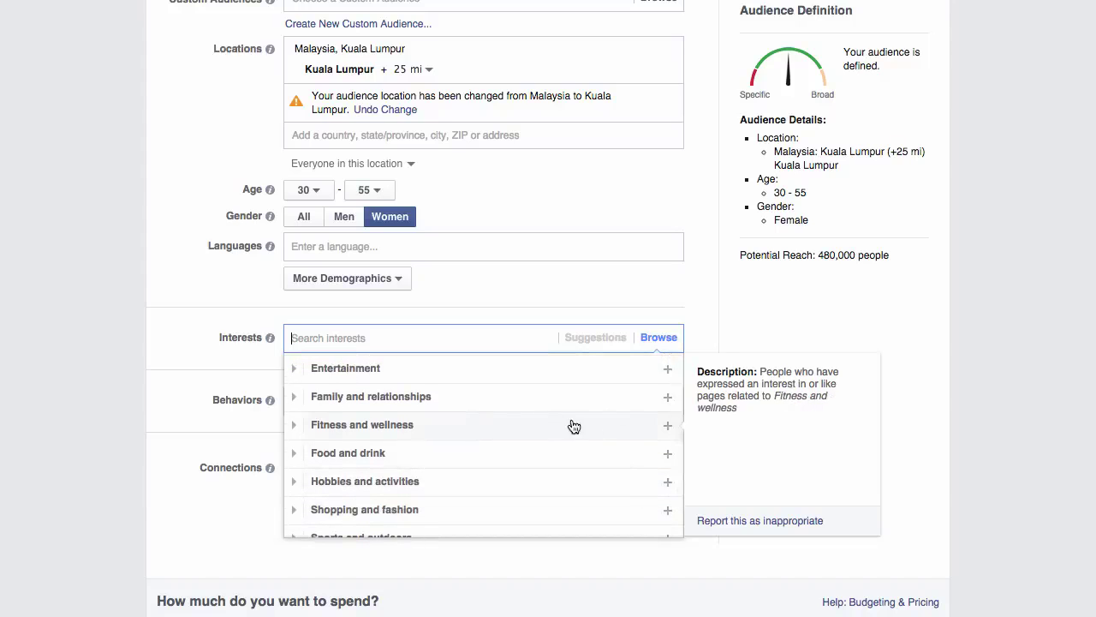
{"action": "left_click", "coordinate": [668, 427]}
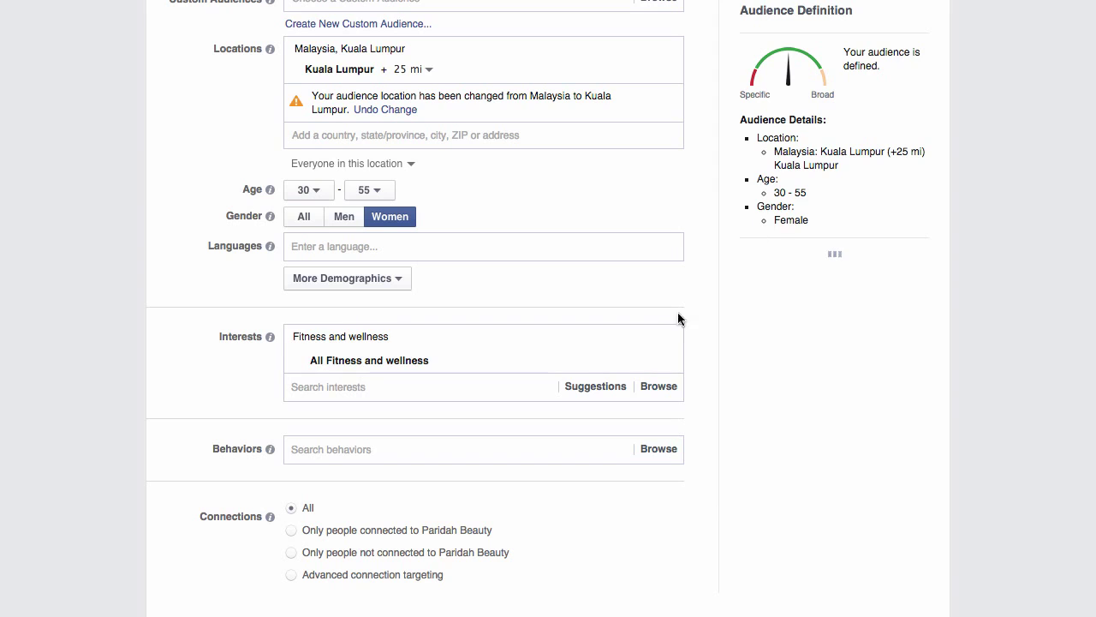
Look at the Behaviors targeting choices without selecting any.
{"action": "scroll", "coordinate": [648, 358], "scroll_direction": "down", "scroll_amount": 2}
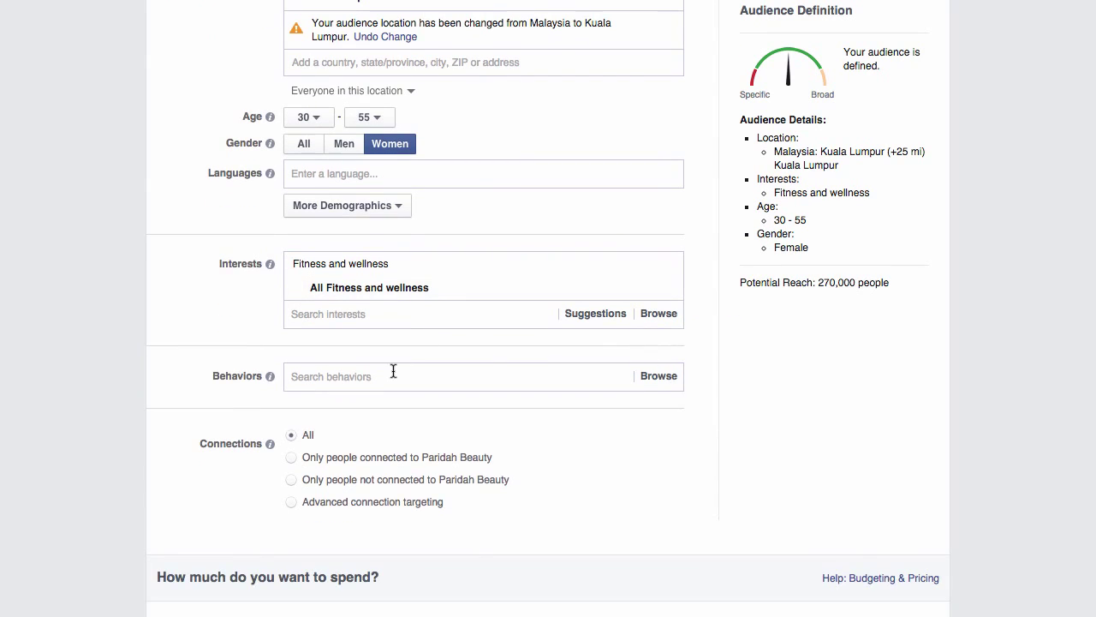
{"action": "left_click", "coordinate": [393, 371]}
{"action": "left_click", "coordinate": [185, 349]}
{"action": "left_click", "coordinate": [382, 379]}
{"action": "left_click", "coordinate": [184, 384]}
Try the connected and not-connected options for Paridah Beauty, and set the connections to Advanced connection targeting.
{"action": "scroll", "coordinate": [643, 454], "scroll_direction": "down", "scroll_amount": 1}
{"action": "scroll", "coordinate": [643, 454], "scroll_direction": "down", "scroll_amount": 1}
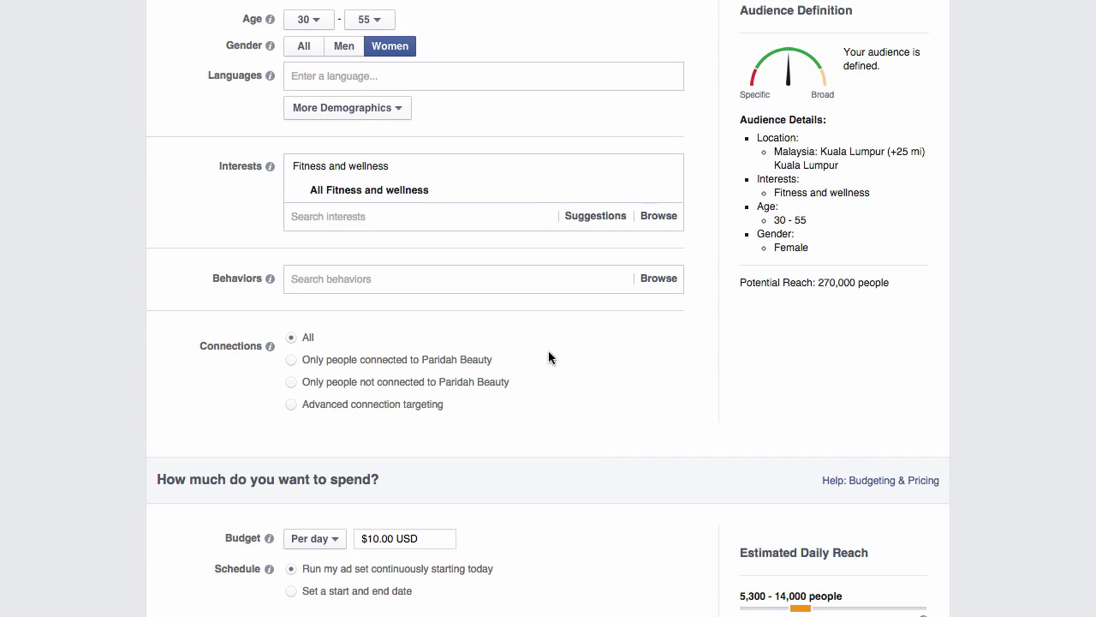
{"action": "scroll", "coordinate": [633, 372], "scroll_direction": "down", "scroll_amount": 2}
{"action": "scroll", "coordinate": [634, 372], "scroll_direction": "up", "scroll_amount": 1}
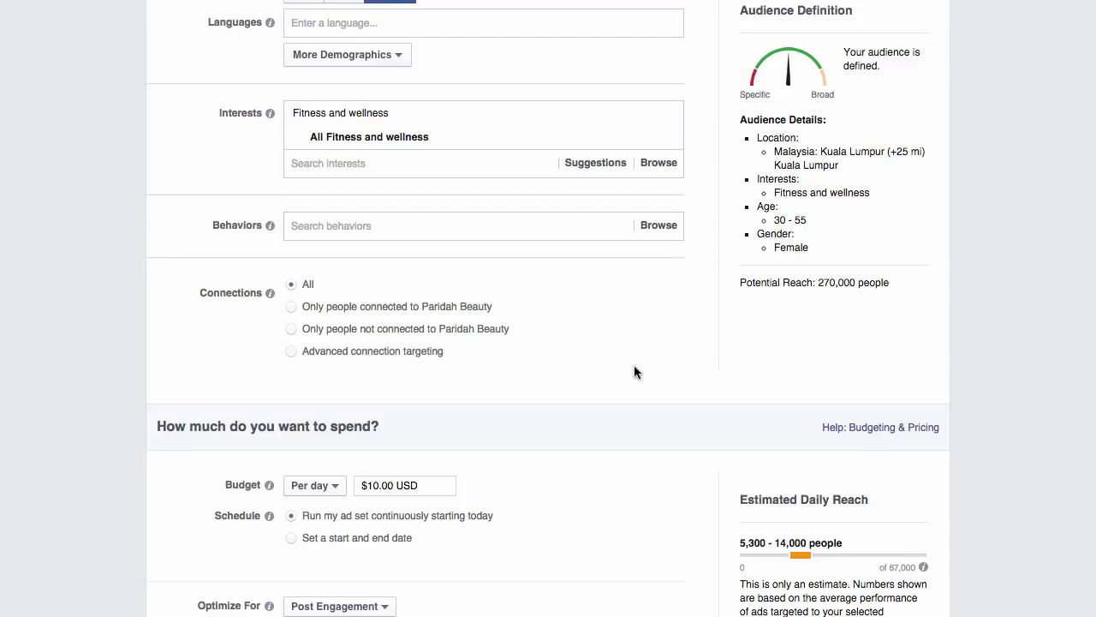
{"action": "left_click", "coordinate": [292, 309]}
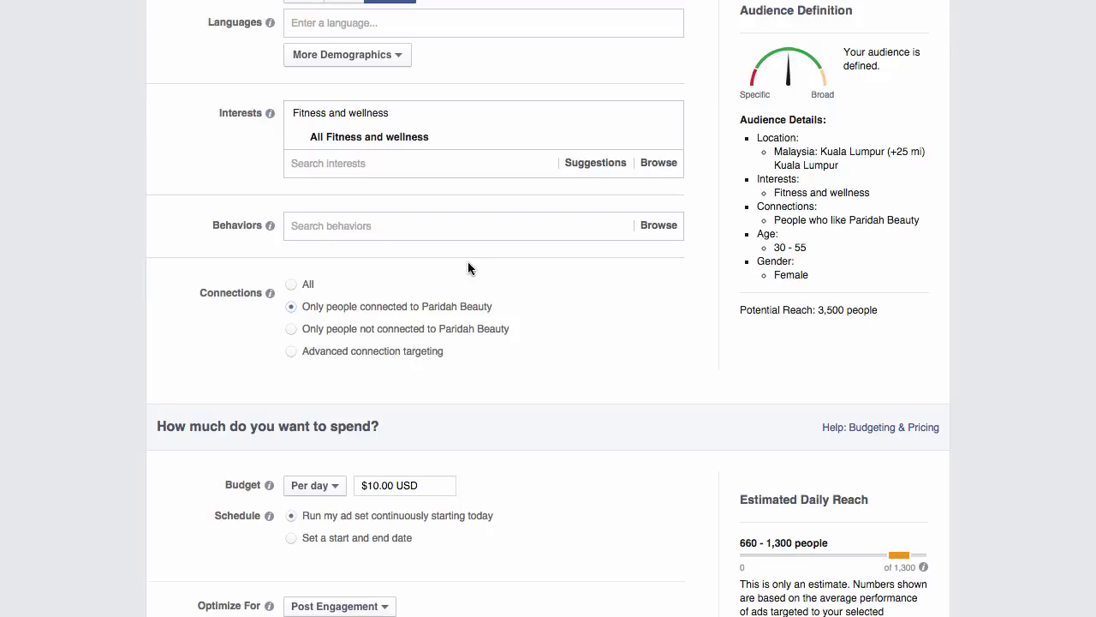
{"action": "left_click", "coordinate": [291, 331]}
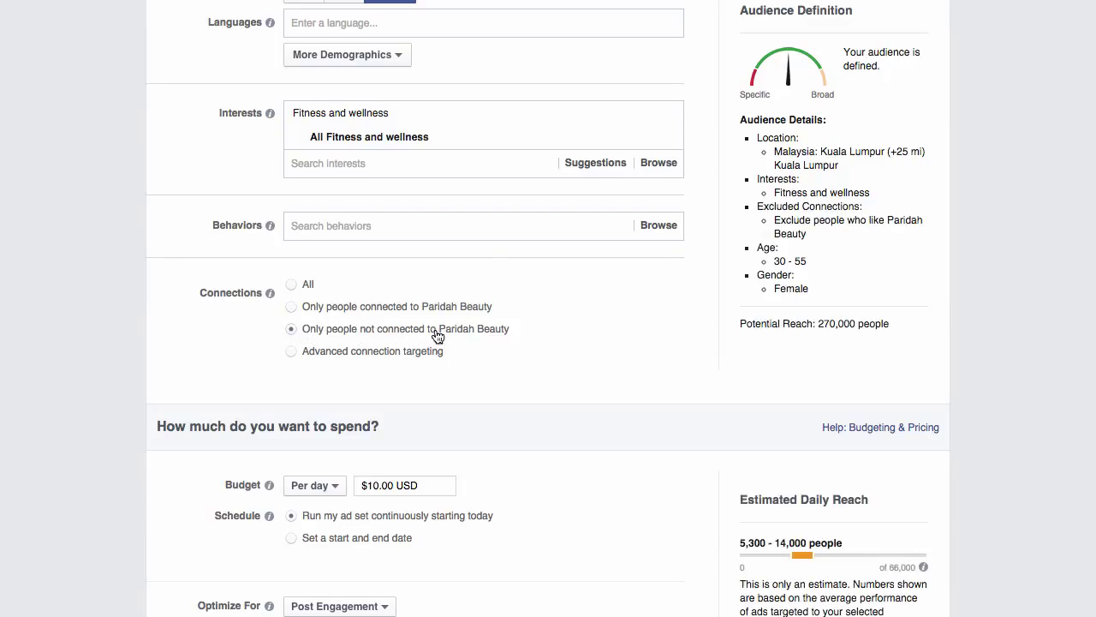
{"action": "left_click", "coordinate": [291, 351]}
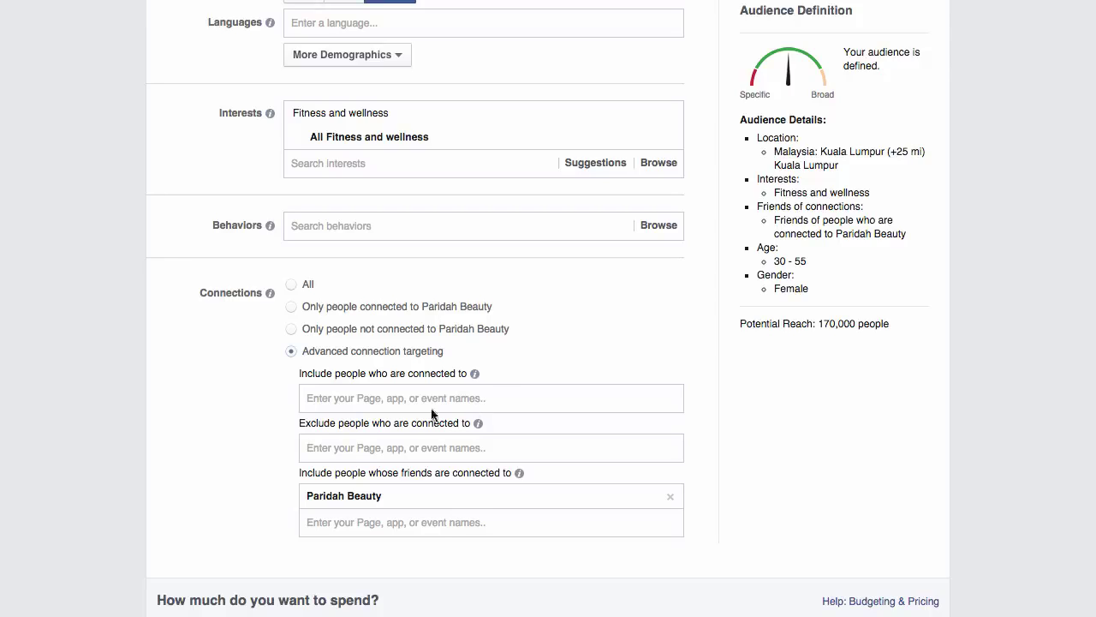
Enter nasi lemak 1 as the connection to include and nasi lemak 2 as the connection to exclude.
{"action": "left_click", "coordinate": [369, 397]}
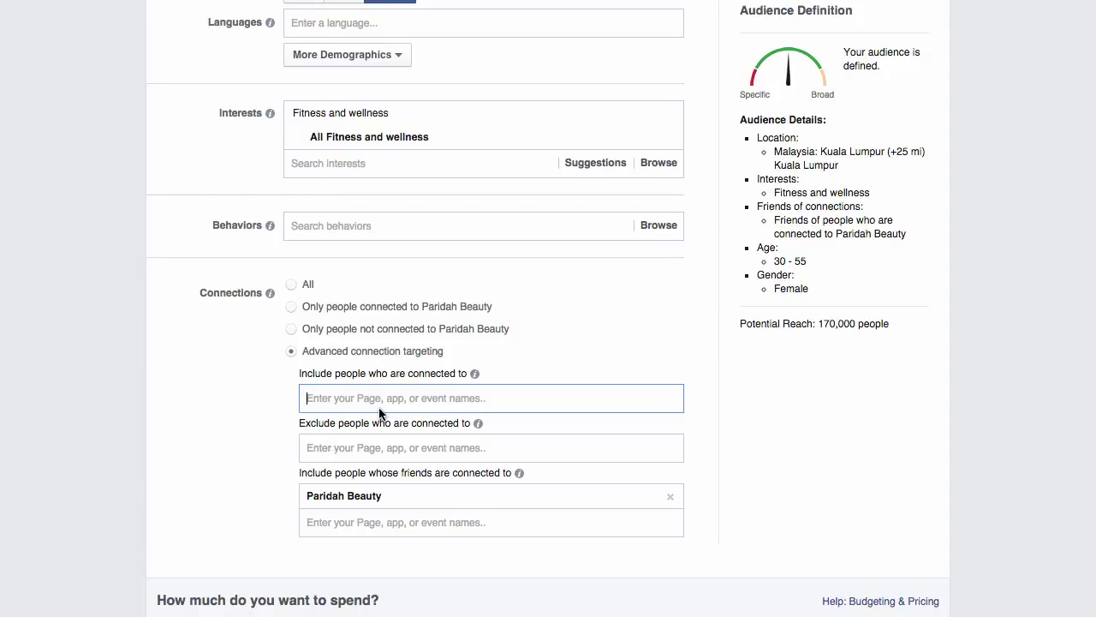
{"action": "type", "text": "nasu"}
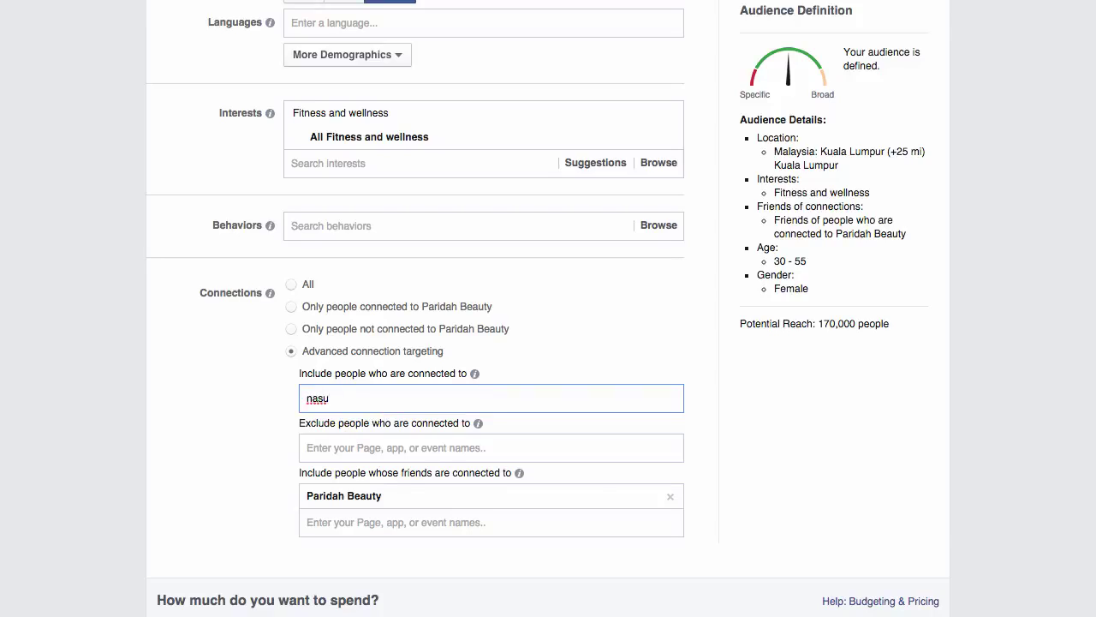
{"action": "key", "text": "BackSpace"}
{"action": "key", "text": "BackSpace"}
{"action": "type", "text": "i lem"}
{"action": "key", "text": "BackSpace"}
{"action": "key", "text": "BackSpace"}
{"action": "key", "text": "BackSpace"}
{"action": "type", "text": "lemak 1"}
{"action": "left_click", "coordinate": [383, 453]}
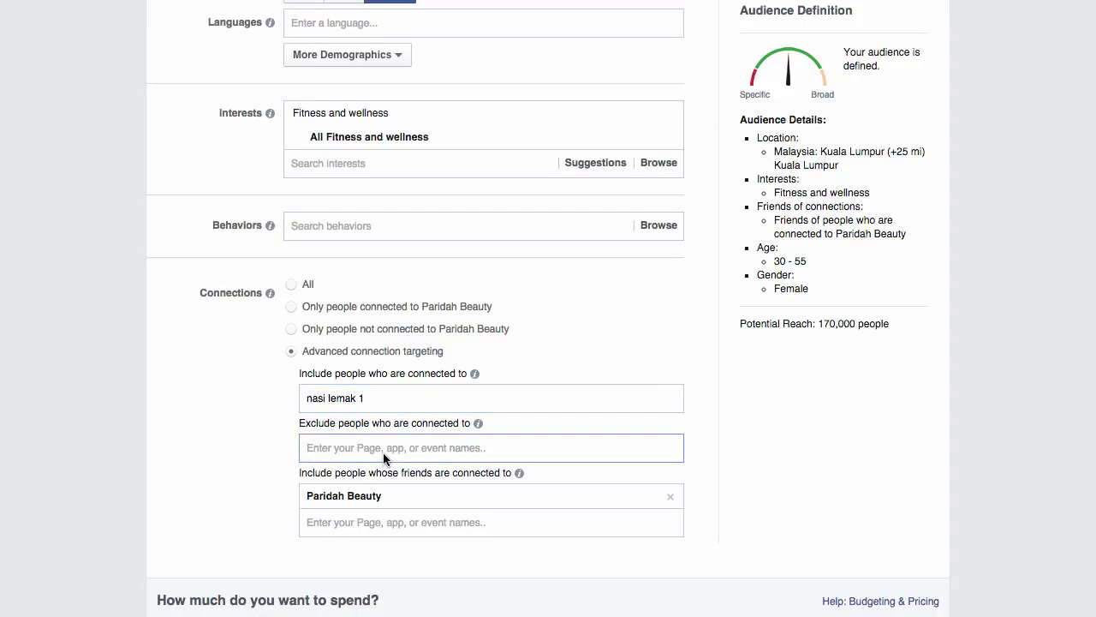
{"action": "type", "text": "nasi lemak 2"}
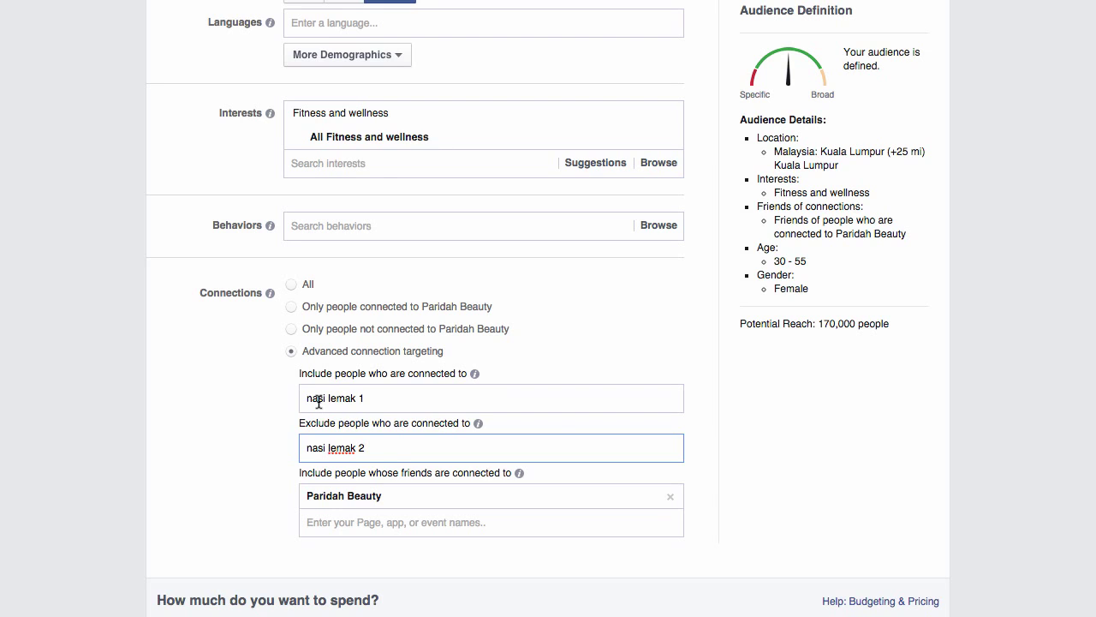
Look at the spending section and its budget type choices, Per day and Lifetime Budget, without changing the budget.
{"action": "scroll", "coordinate": [296, 443], "scroll_direction": "down", "scroll_amount": 1}
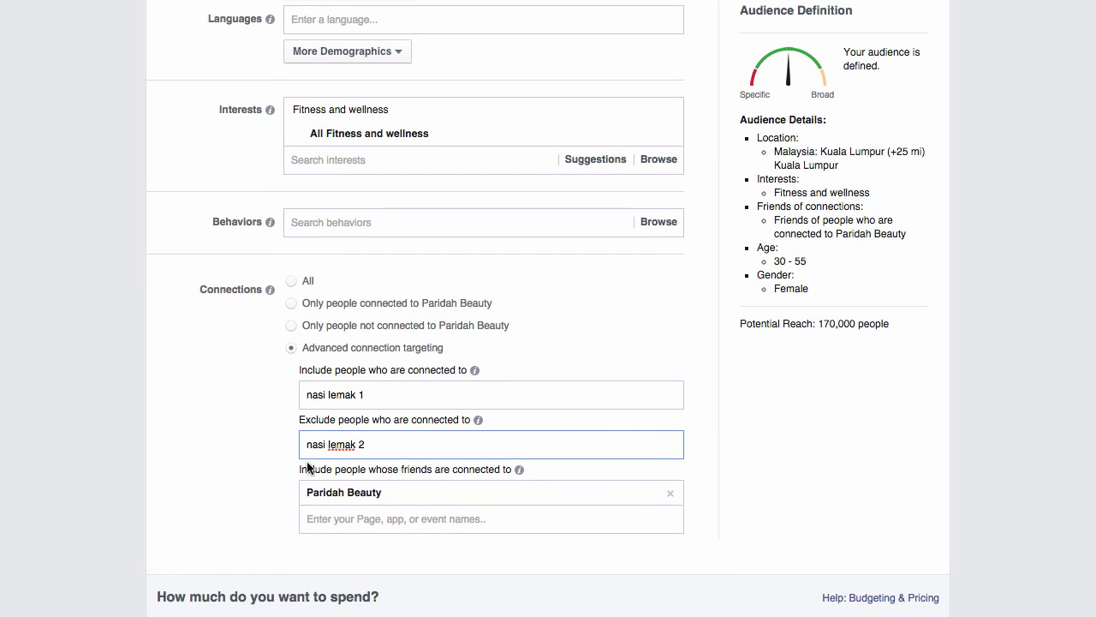
{"action": "scroll", "coordinate": [217, 462], "scroll_direction": "down", "scroll_amount": 3}
{"action": "scroll", "coordinate": [218, 462], "scroll_direction": "down", "scroll_amount": 2}
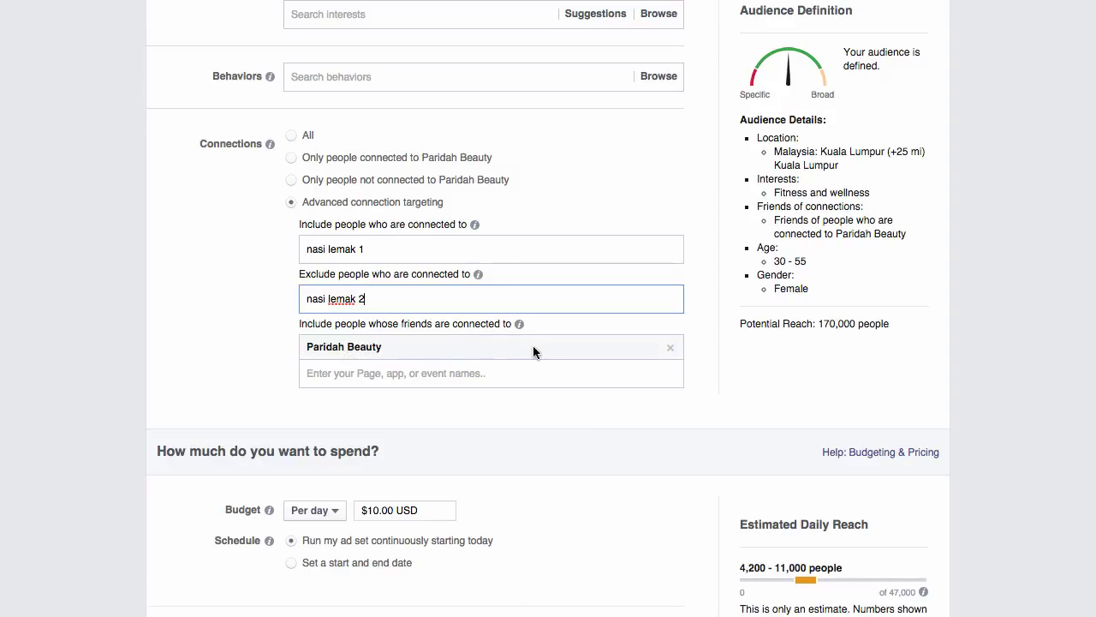
{"action": "scroll", "coordinate": [574, 395], "scroll_direction": "down", "scroll_amount": 3}
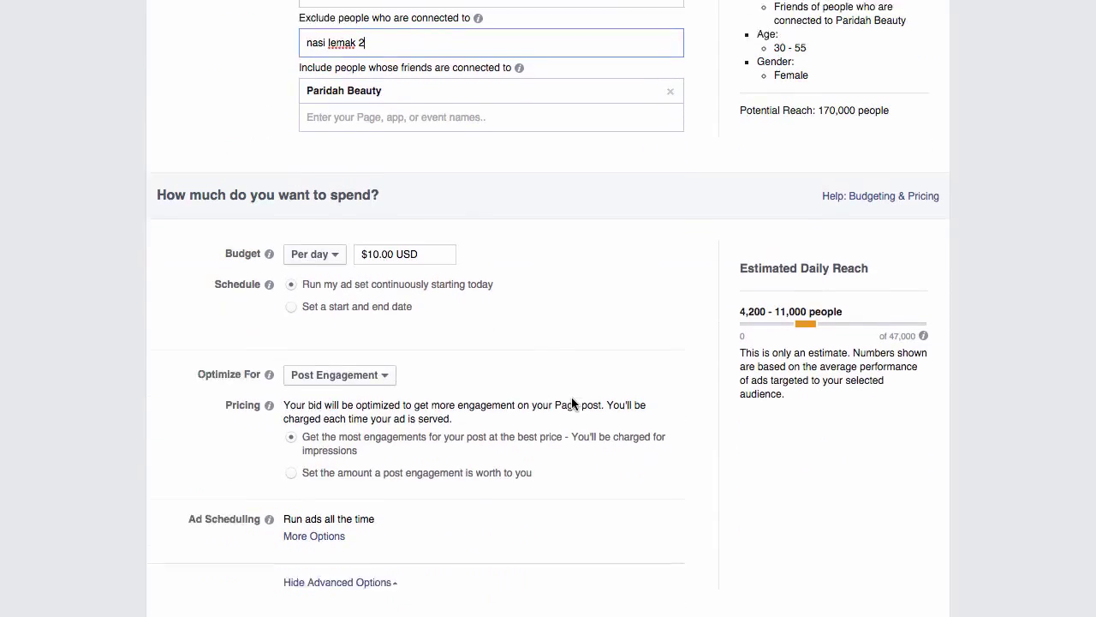
{"action": "scroll", "coordinate": [572, 403], "scroll_direction": "down", "scroll_amount": 1}
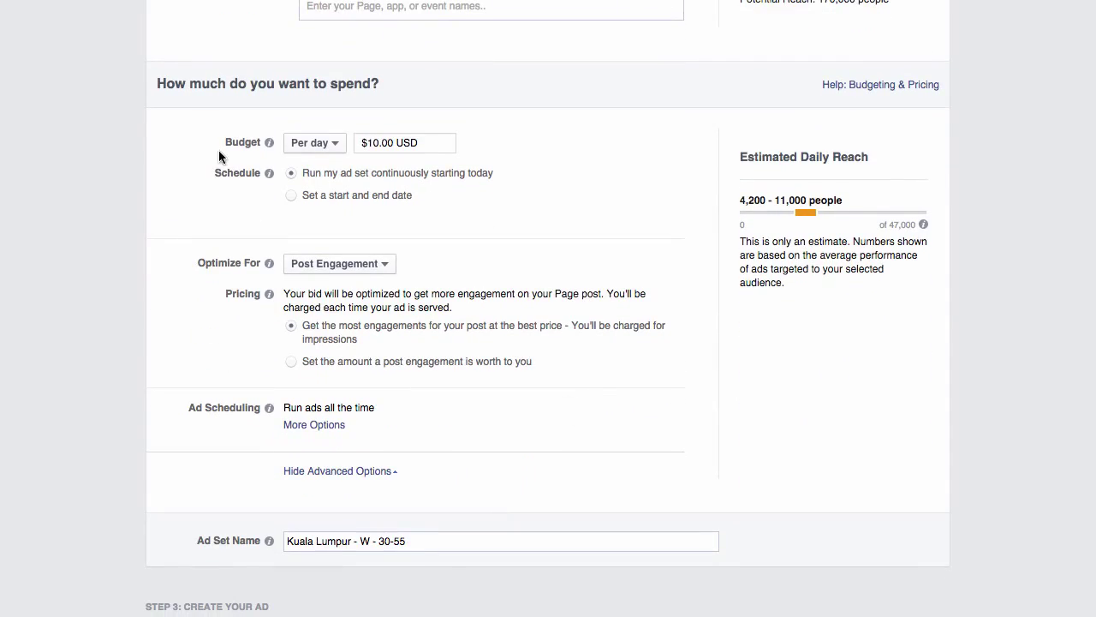
{"action": "left_click", "coordinate": [334, 147]}
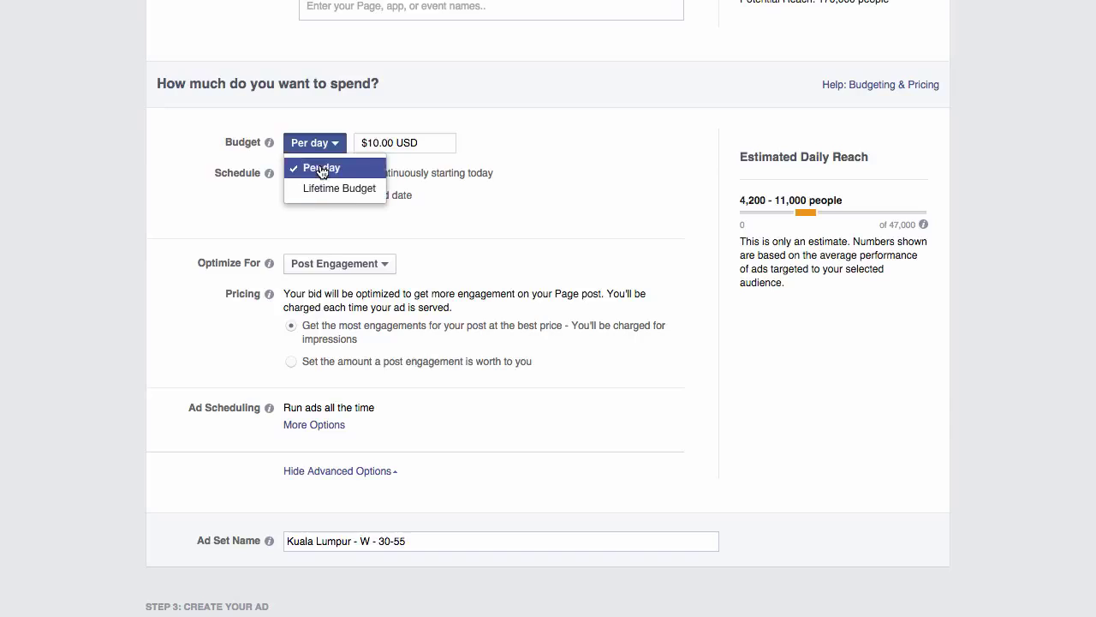
{"action": "left_click", "coordinate": [524, 159]}
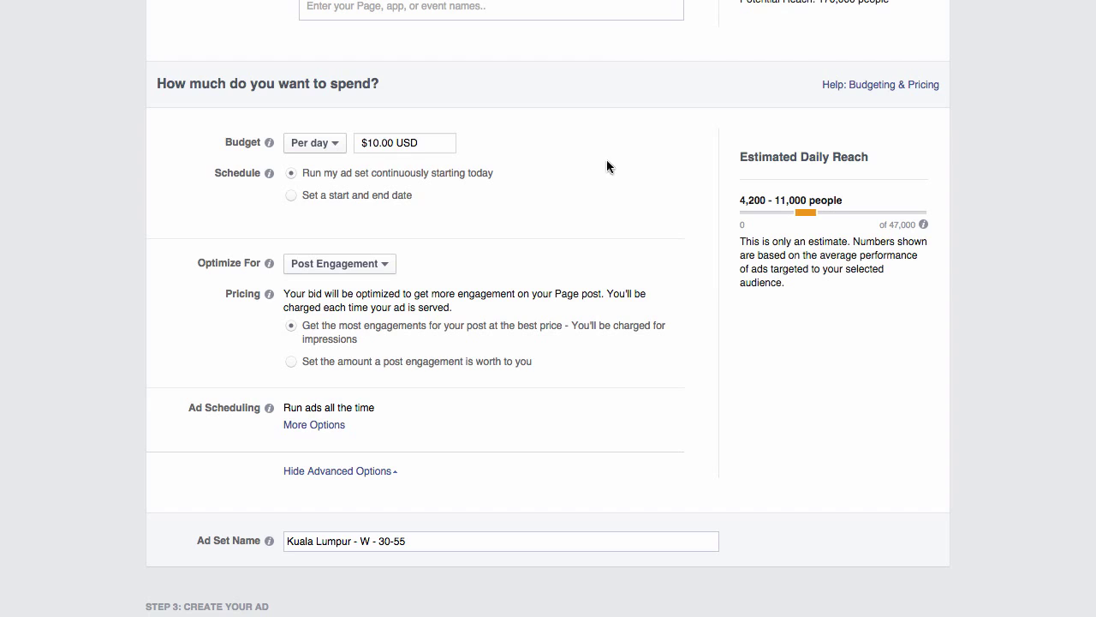
Examine the optimization, pricing and ad scheduling settings, recheck the budget types, and collapse and reopen the advanced options.
{"action": "scroll", "coordinate": [532, 172], "scroll_direction": "down", "scroll_amount": 1}
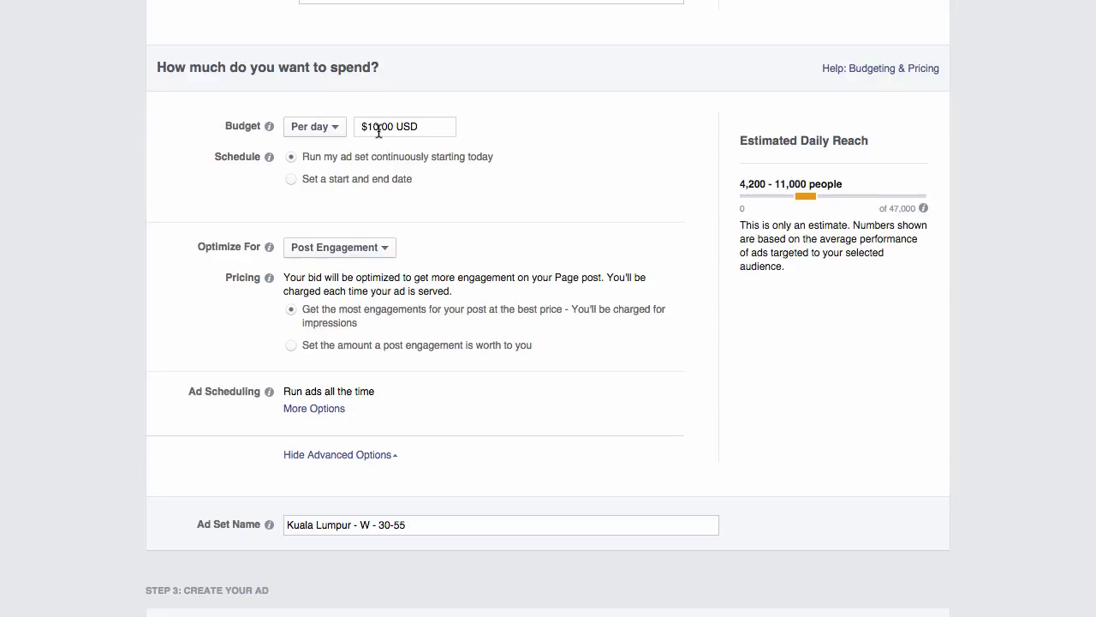
{"action": "scroll", "coordinate": [553, 212], "scroll_direction": "down", "scroll_amount": 2}
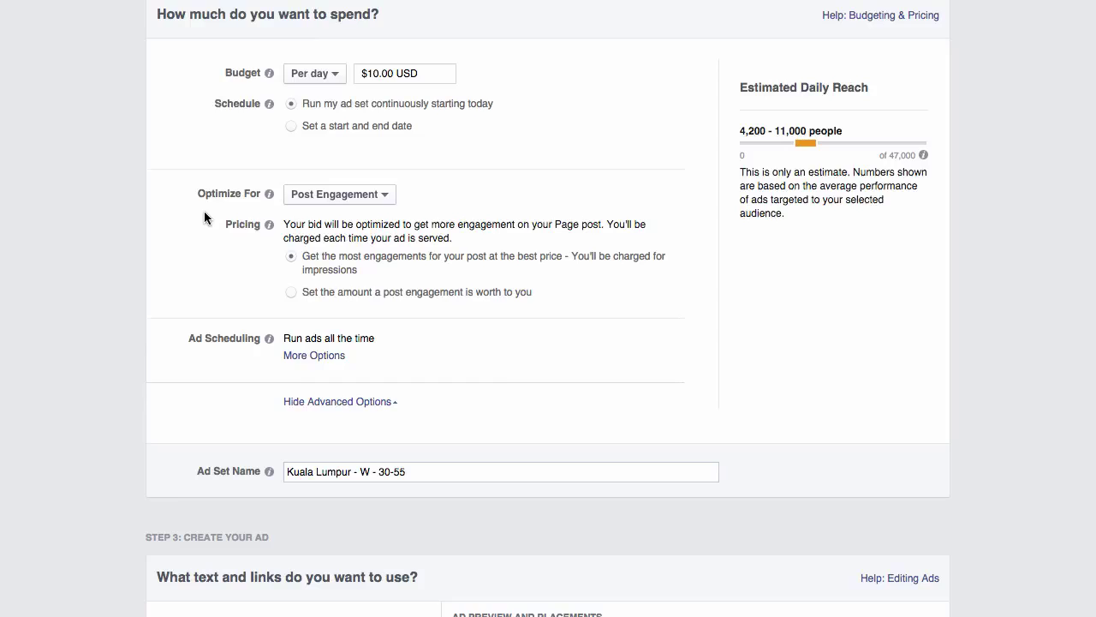
{"action": "scroll", "coordinate": [530, 274], "scroll_direction": "down", "scroll_amount": 1}
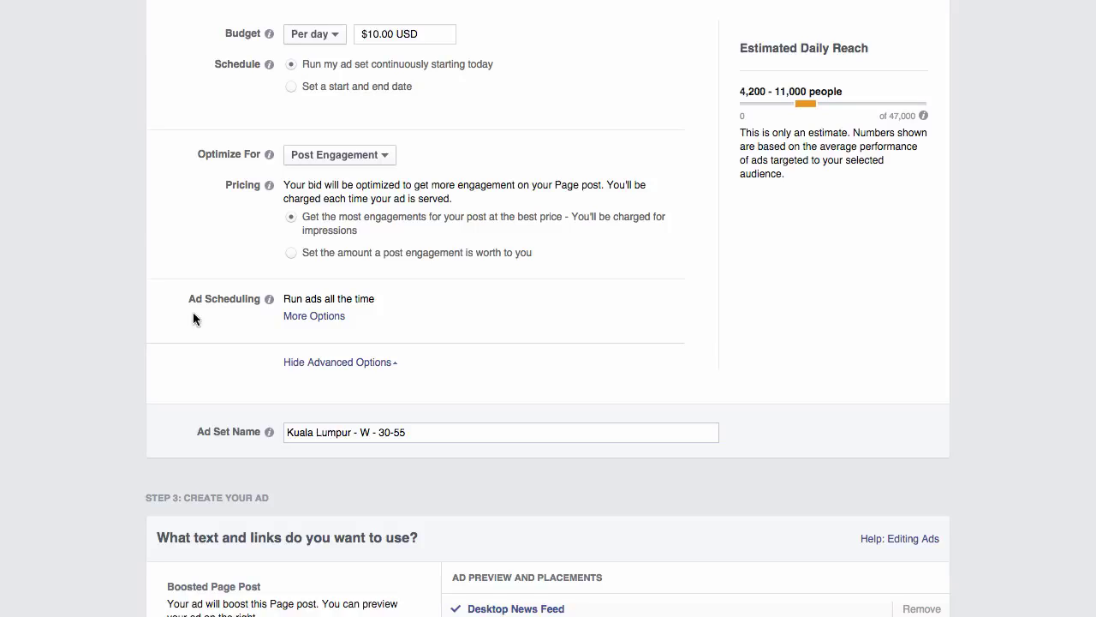
{"action": "left_click", "coordinate": [323, 36]}
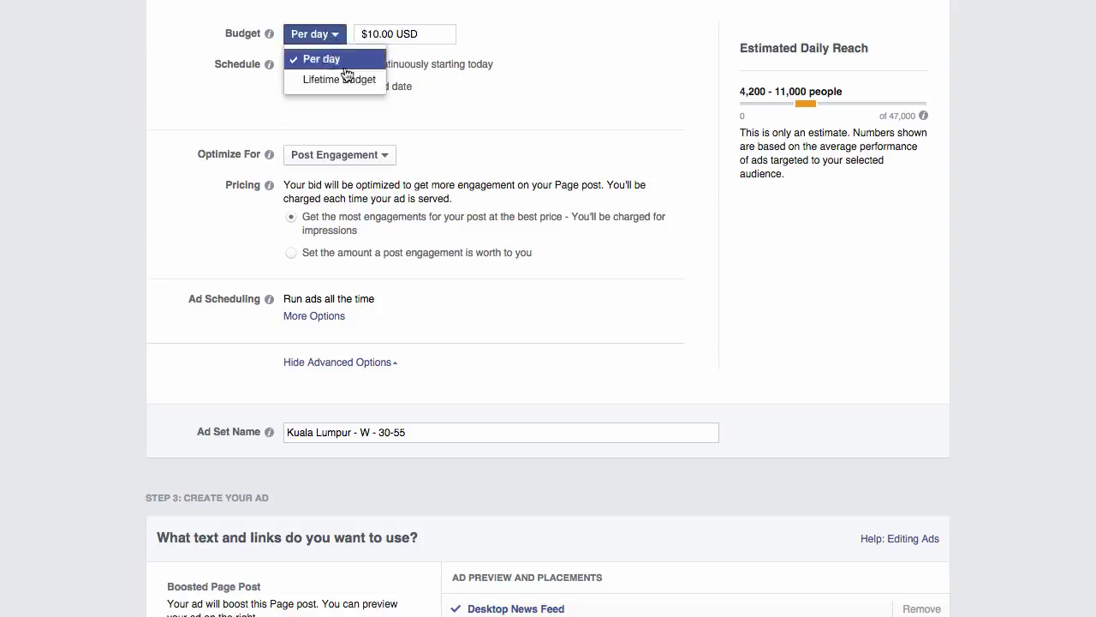
{"action": "left_click", "coordinate": [571, 67]}
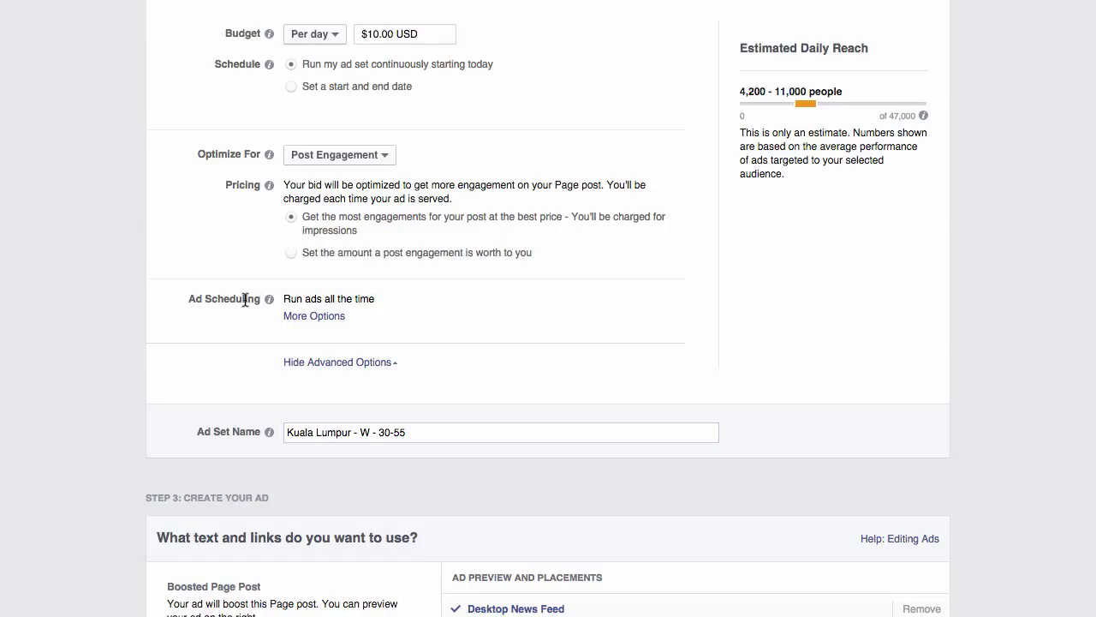
{"action": "left_click", "coordinate": [312, 38]}
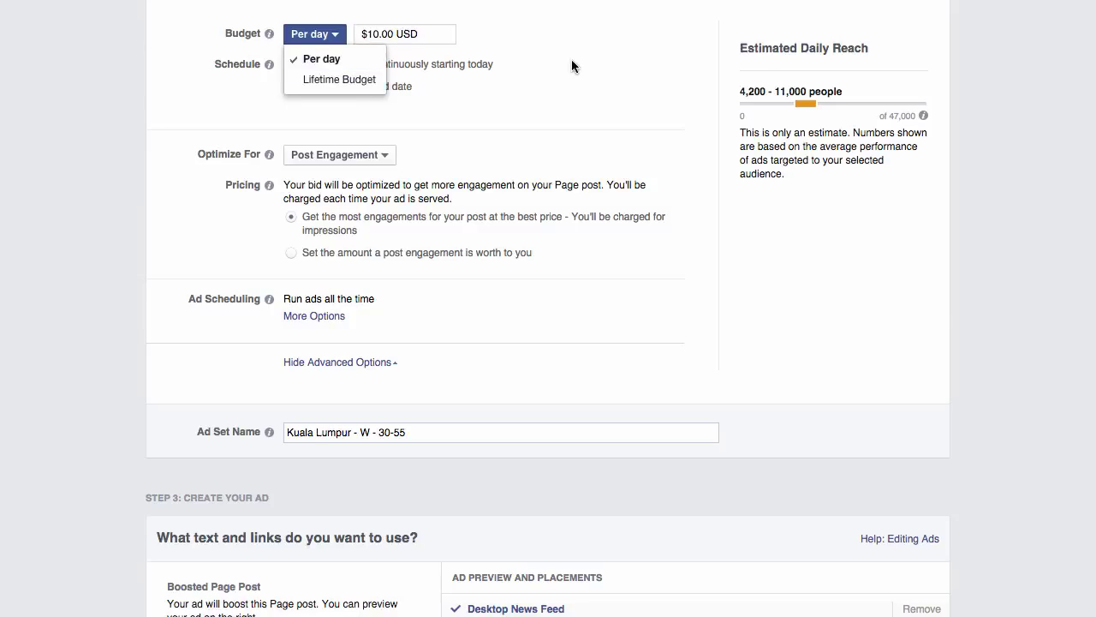
{"action": "left_click", "coordinate": [421, 331]}
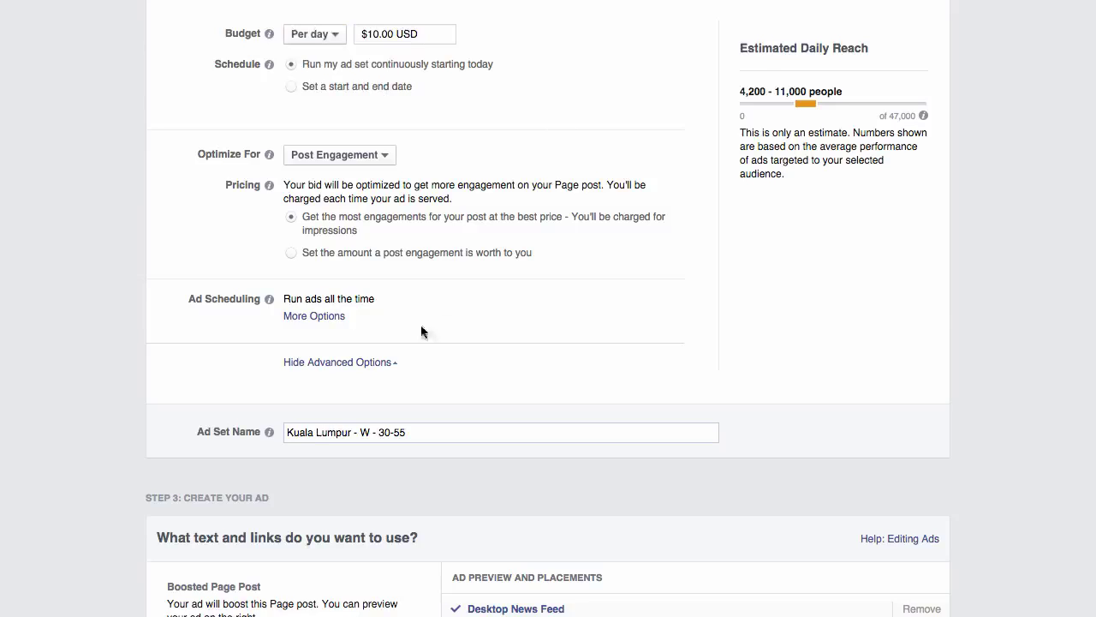
{"action": "left_click", "coordinate": [377, 364]}
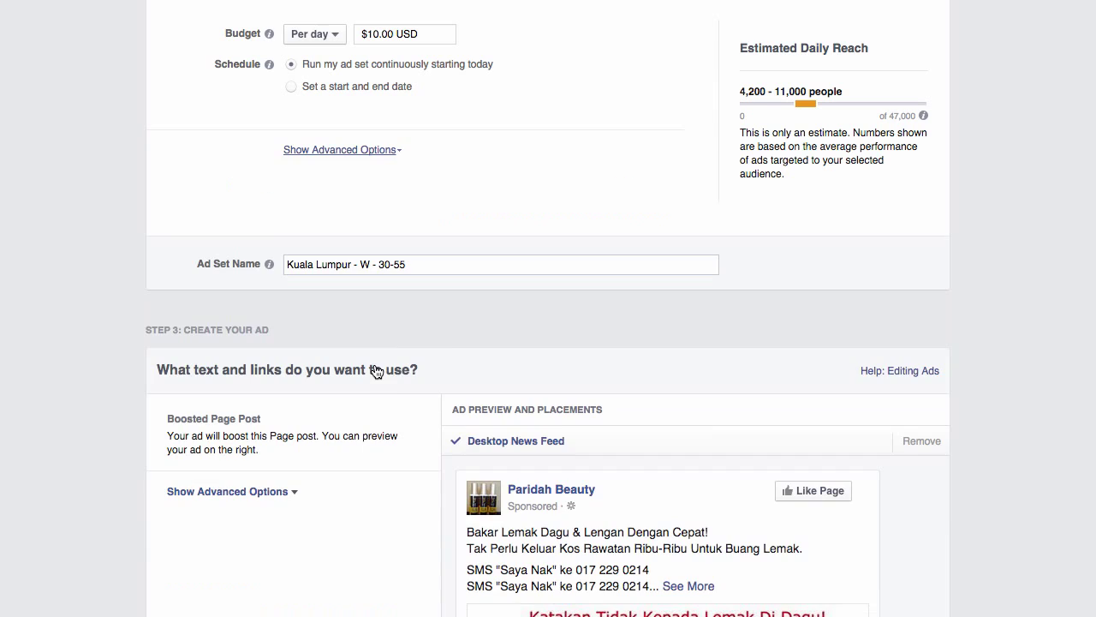
{"action": "left_click", "coordinate": [386, 151]}
{"action": "scroll", "coordinate": [484, 283], "scroll_direction": "down", "scroll_amount": 3}
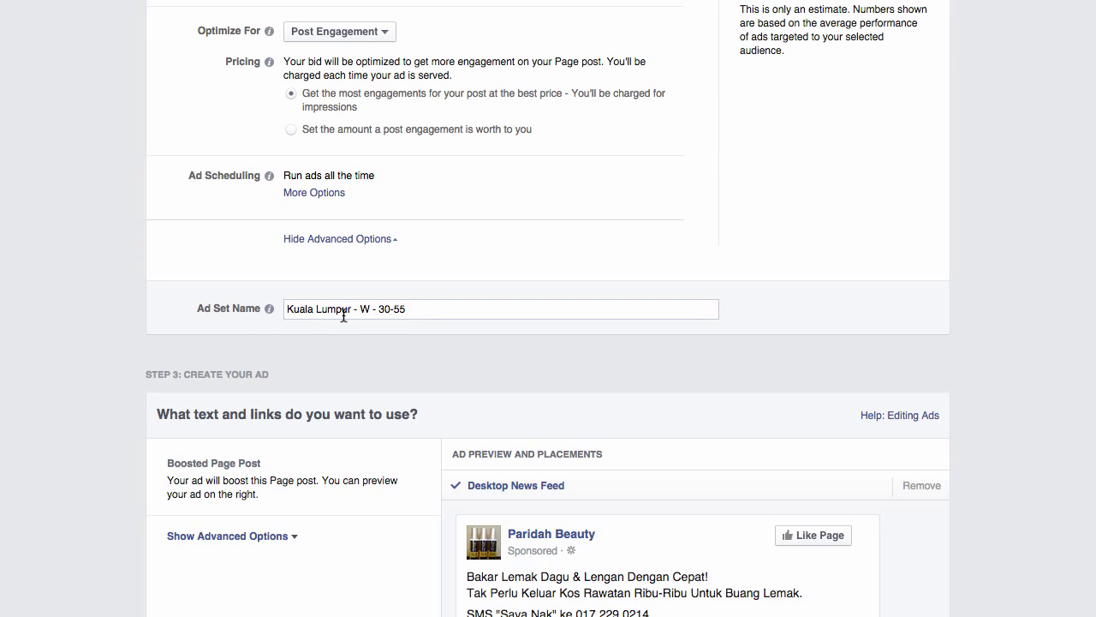
Review the ad set name and the Desktop News Feed preview of the boosted Paridah Beauty post.
{"action": "left_click", "coordinate": [420, 308]}
{"action": "scroll", "coordinate": [528, 312], "scroll_direction": "down", "scroll_amount": 1}
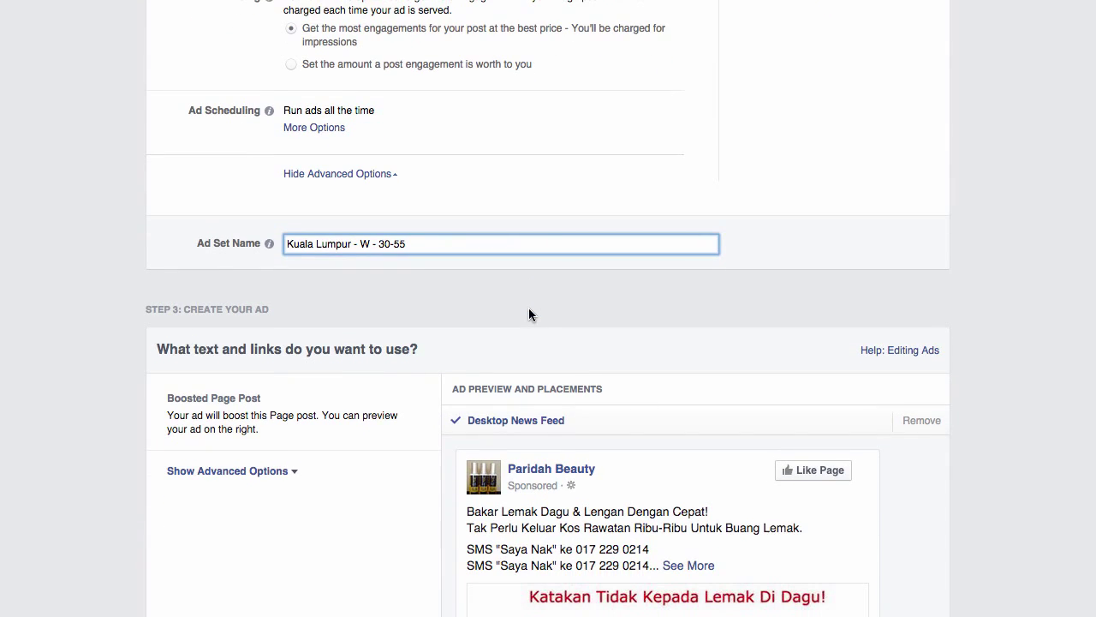
{"action": "scroll", "coordinate": [531, 310], "scroll_direction": "down", "scroll_amount": 5}
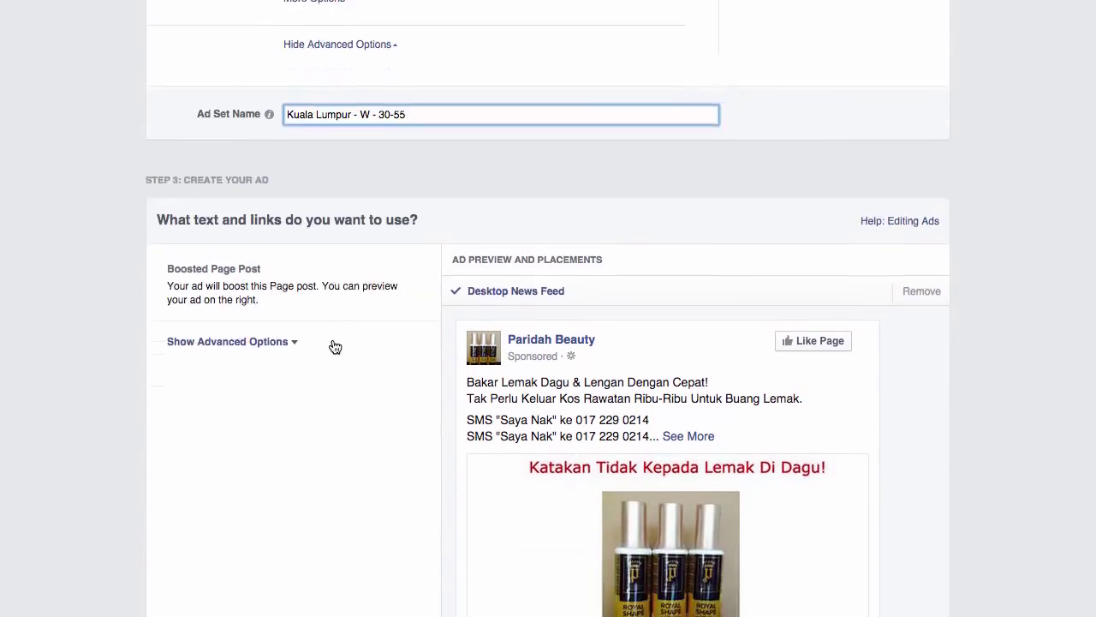
{"action": "scroll", "coordinate": [334, 345], "scroll_direction": "down", "scroll_amount": 1}
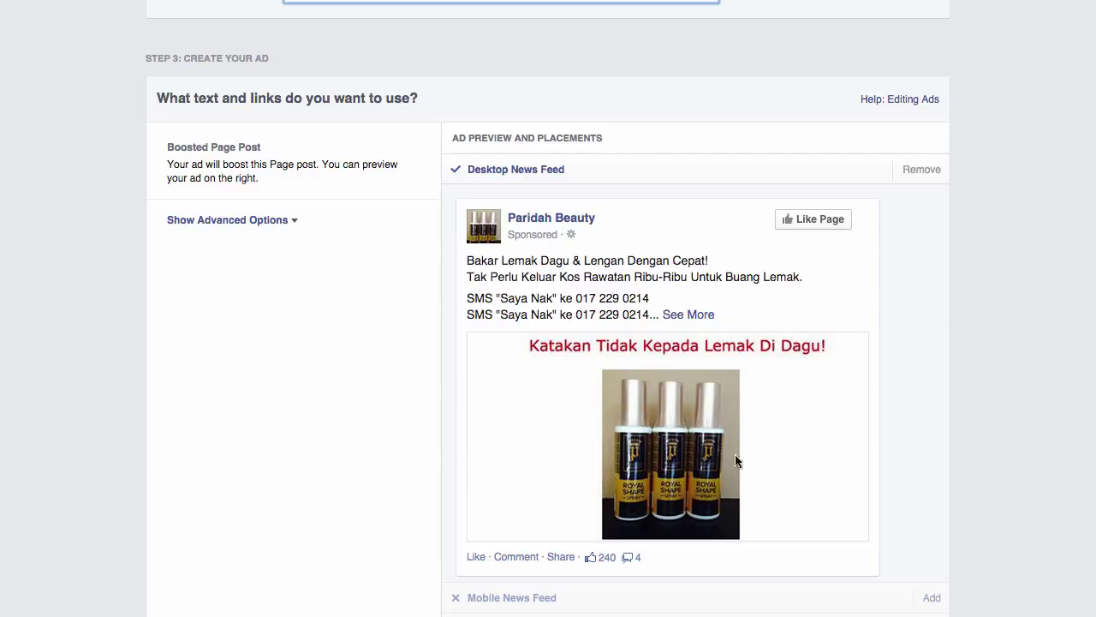
Add Mobile News Feed and Right Column to the ad's placements.
{"action": "left_click", "coordinate": [612, 602]}
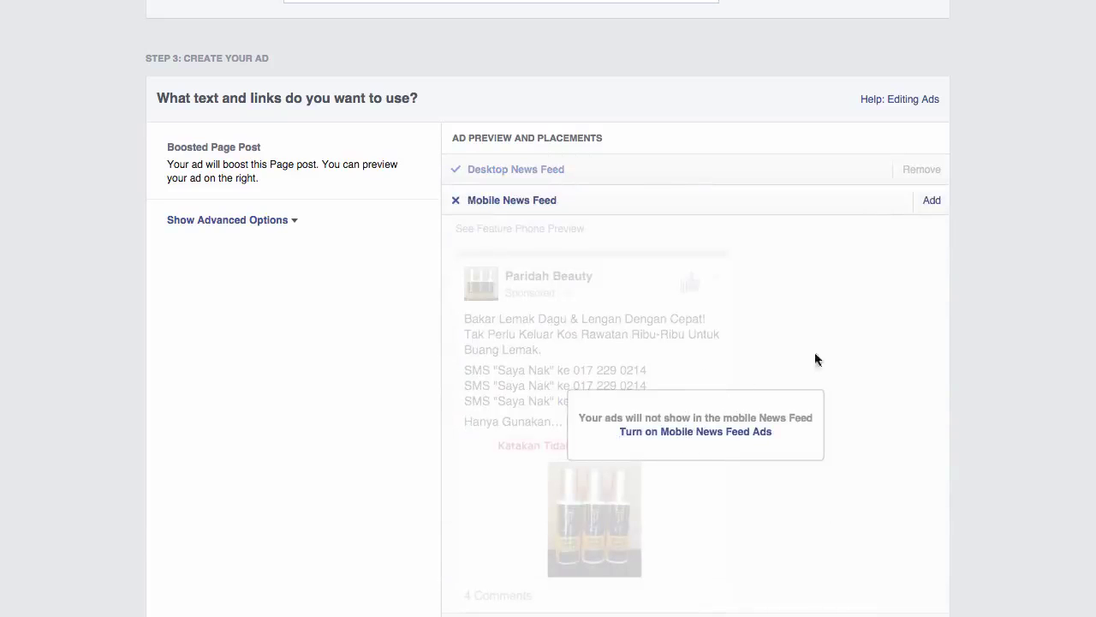
{"action": "left_click", "coordinate": [931, 203]}
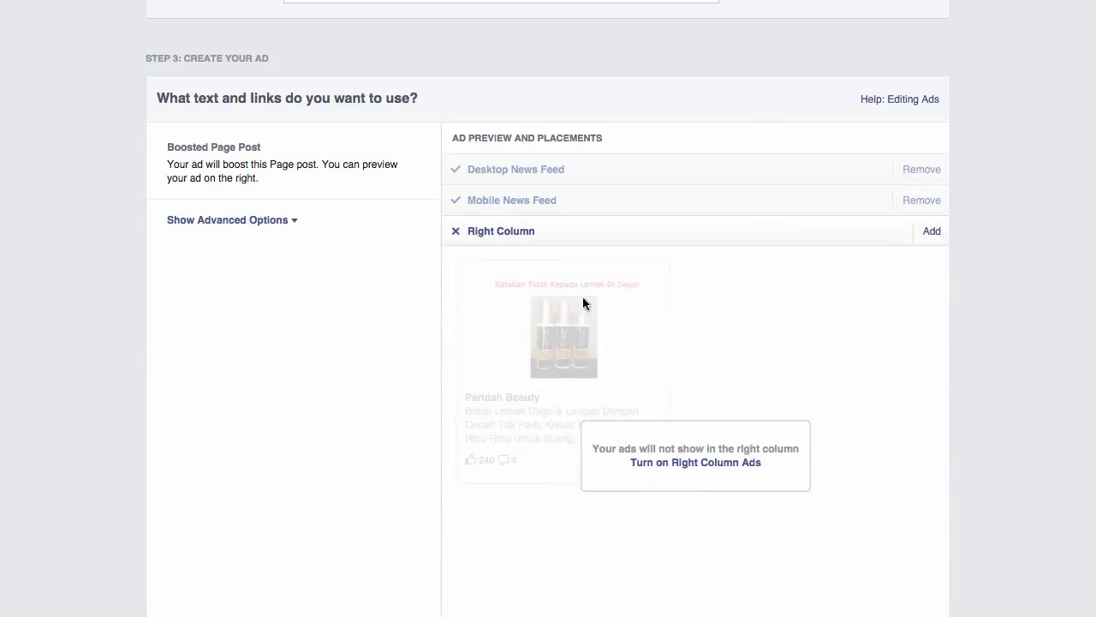
{"action": "left_click", "coordinate": [928, 246]}
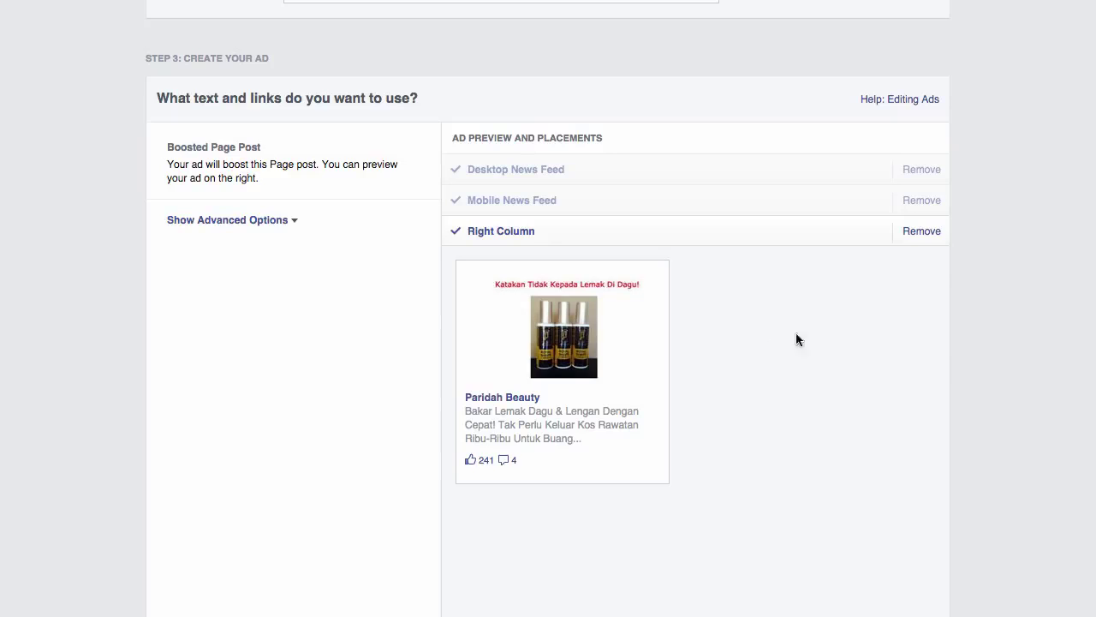
Remove the Right Column and Mobile News Feed placements from the ad.
{"action": "scroll", "coordinate": [1062, 367], "scroll_direction": "down", "scroll_amount": 1}
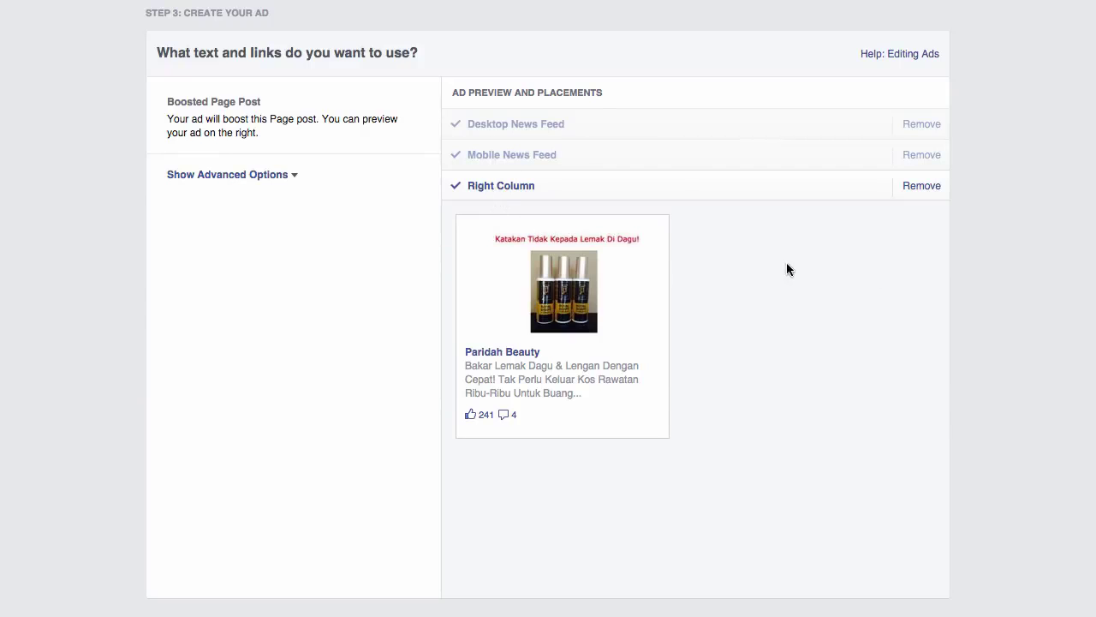
{"action": "left_click", "coordinate": [934, 187]}
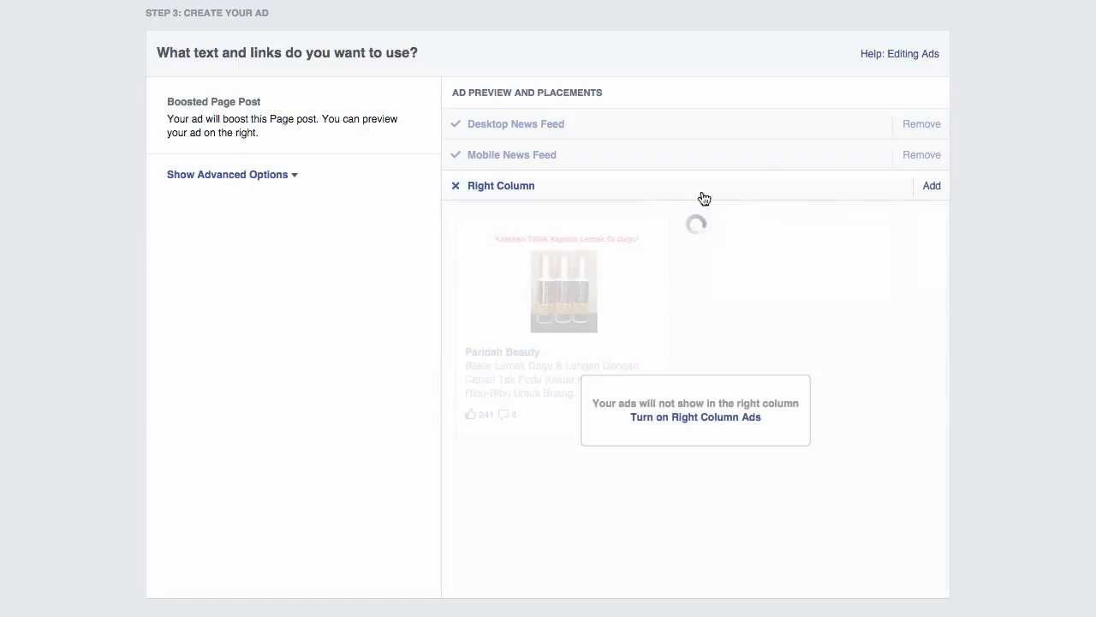
{"action": "left_click", "coordinate": [918, 157]}
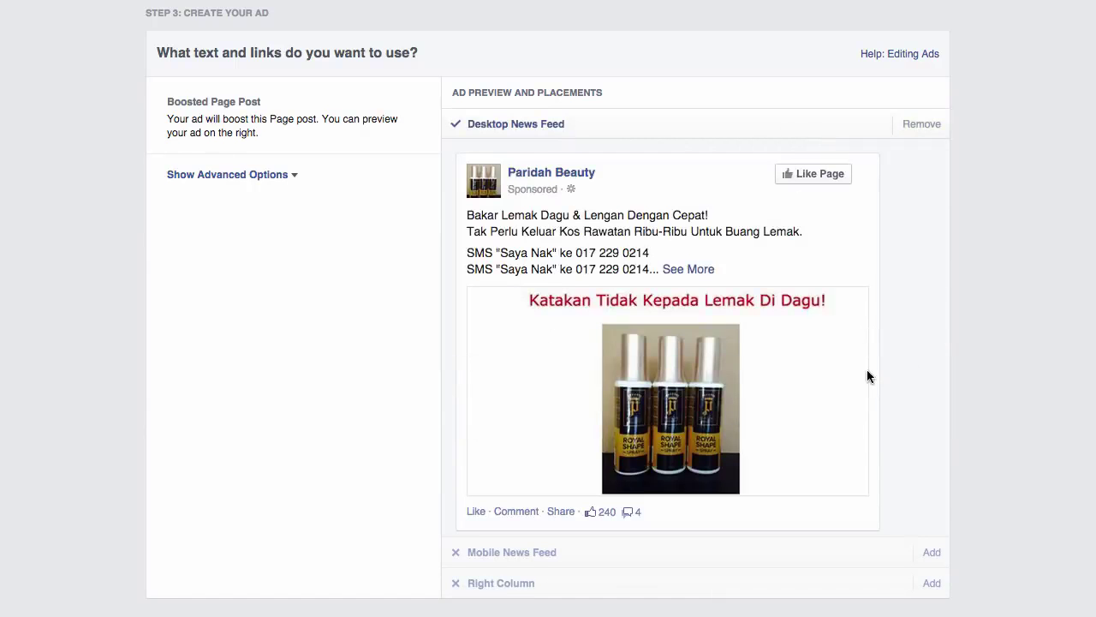